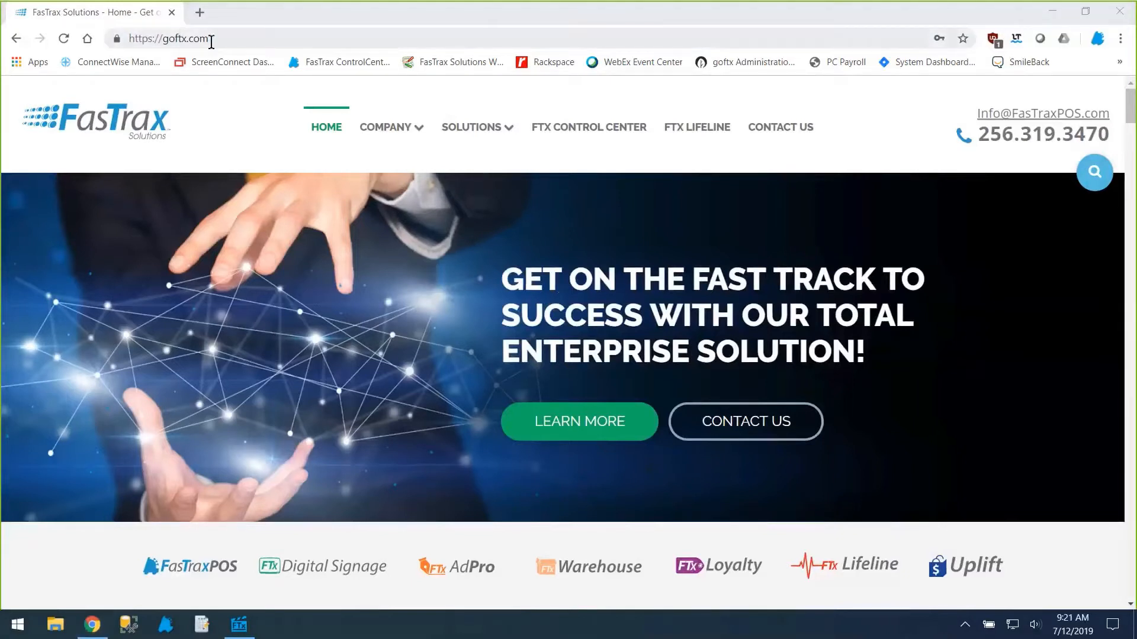
- Open the webinars page from the FTX Lifeline section of the FasTrax website
click(701, 137)
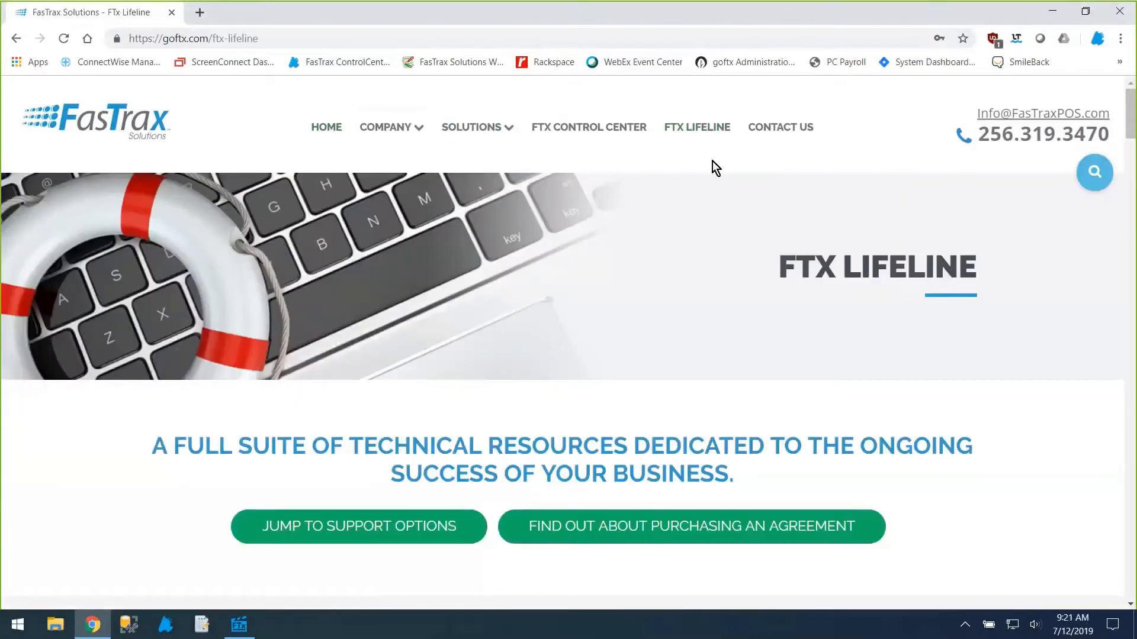
scroll(730, 228, down, 15)
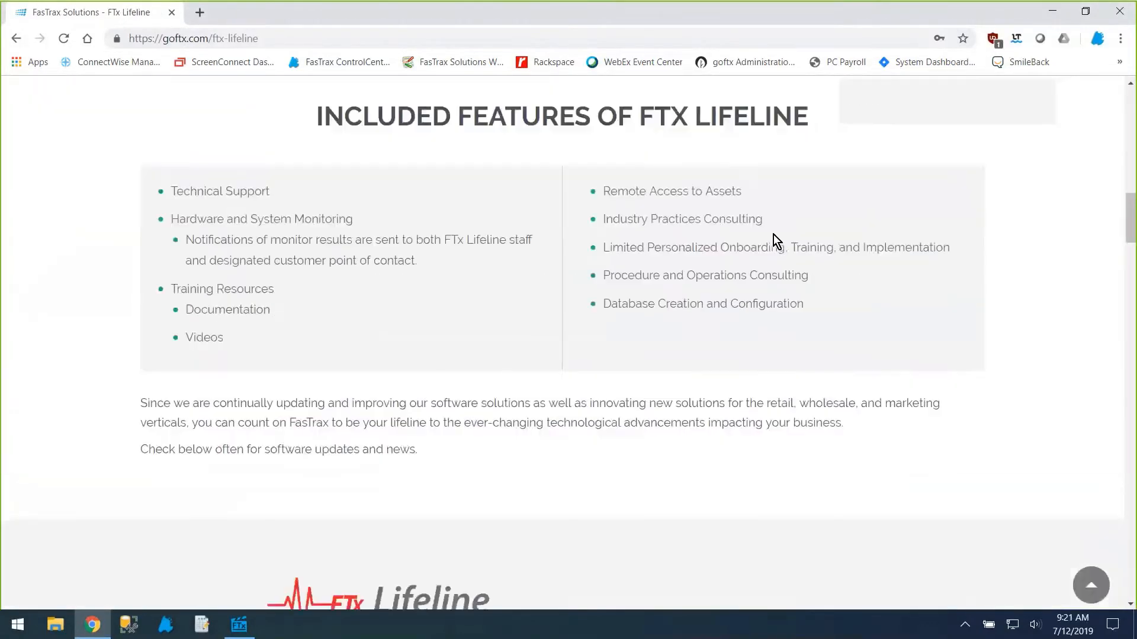
scroll(773, 236, down, 17)
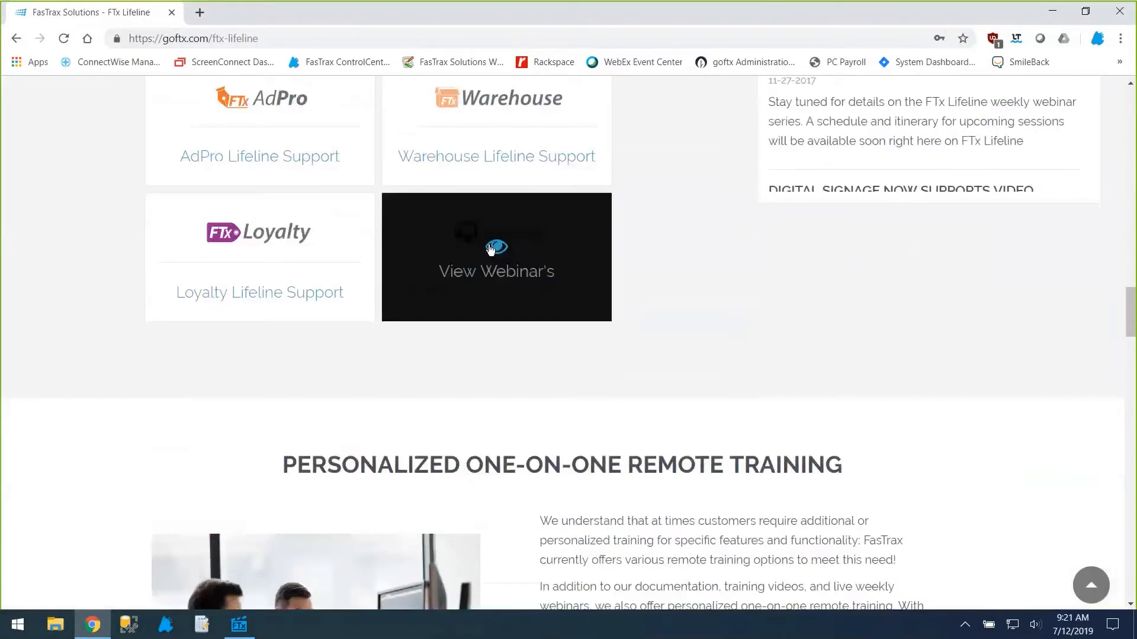
click(490, 248)
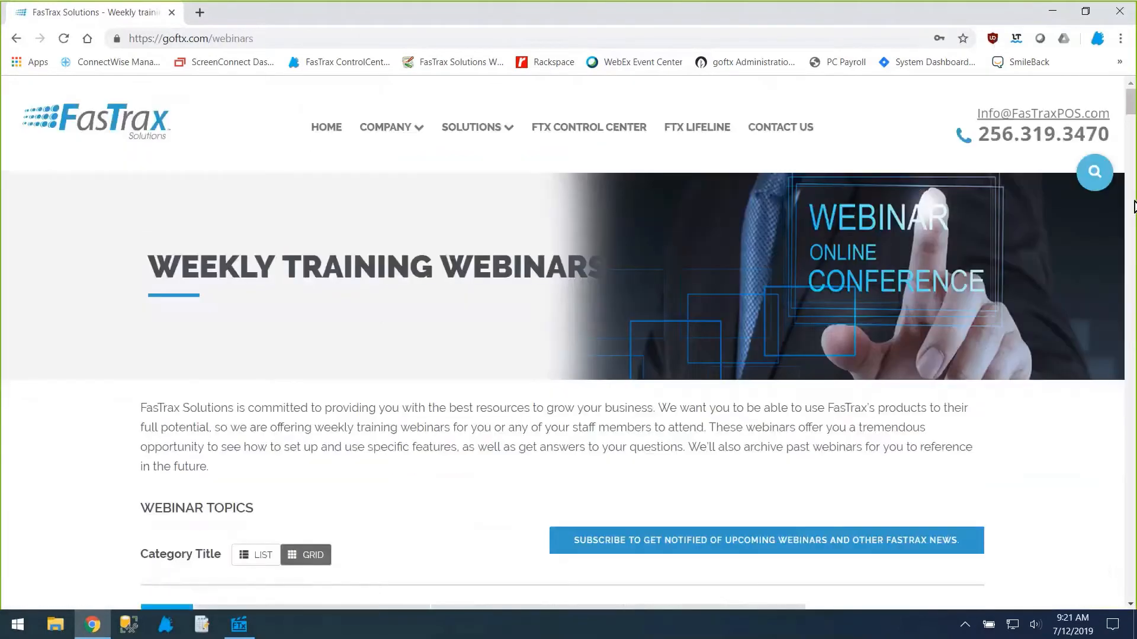
- Look through the webinar topics and their join, registration, recording and subscription options
scroll(1134, 207, down, 10)
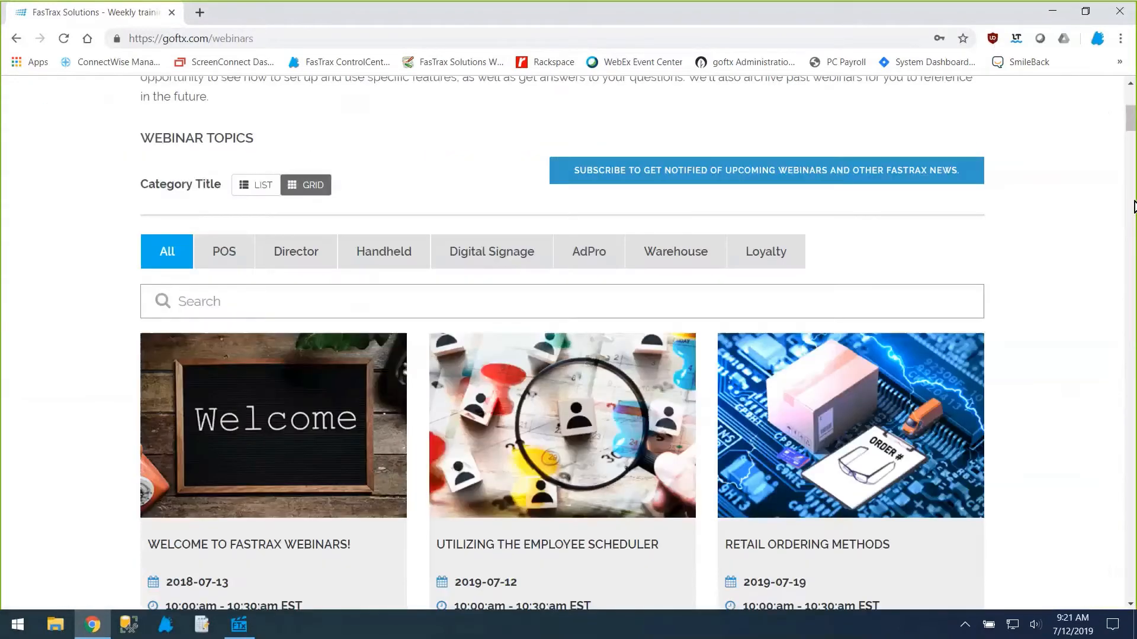
scroll(1134, 206, down, 6)
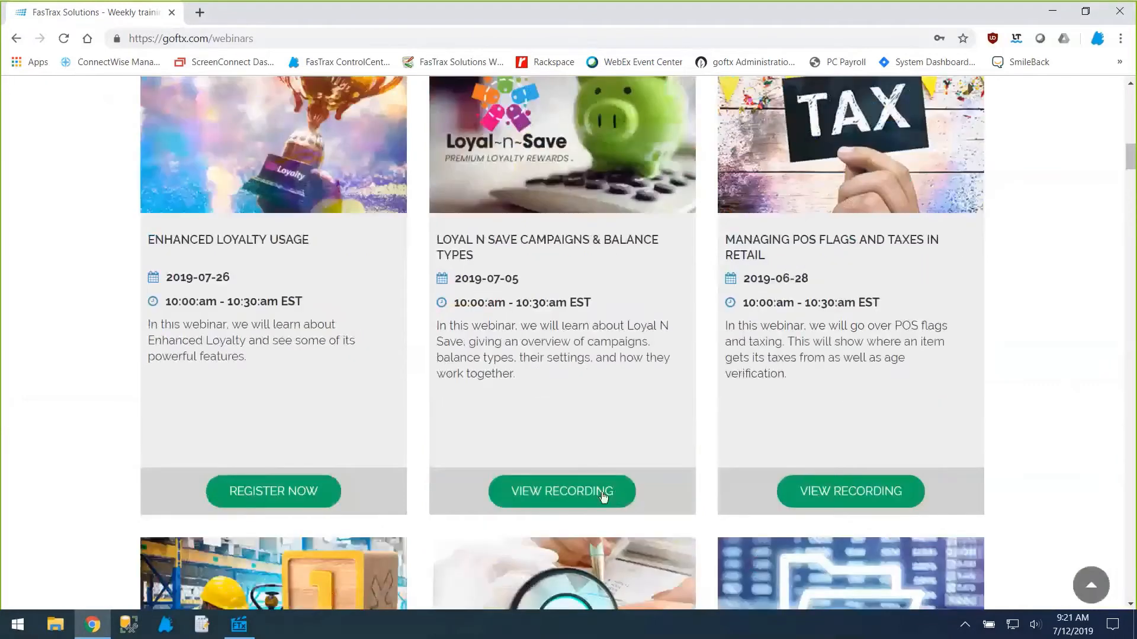
scroll(562, 496, up, 2)
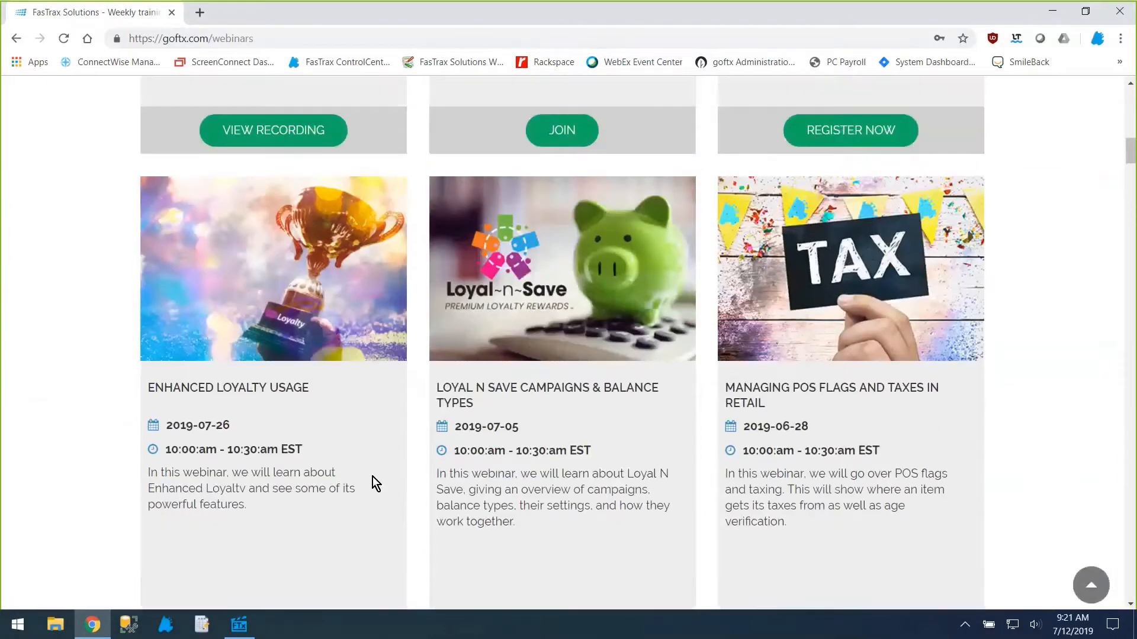
scroll(376, 483, up, 6)
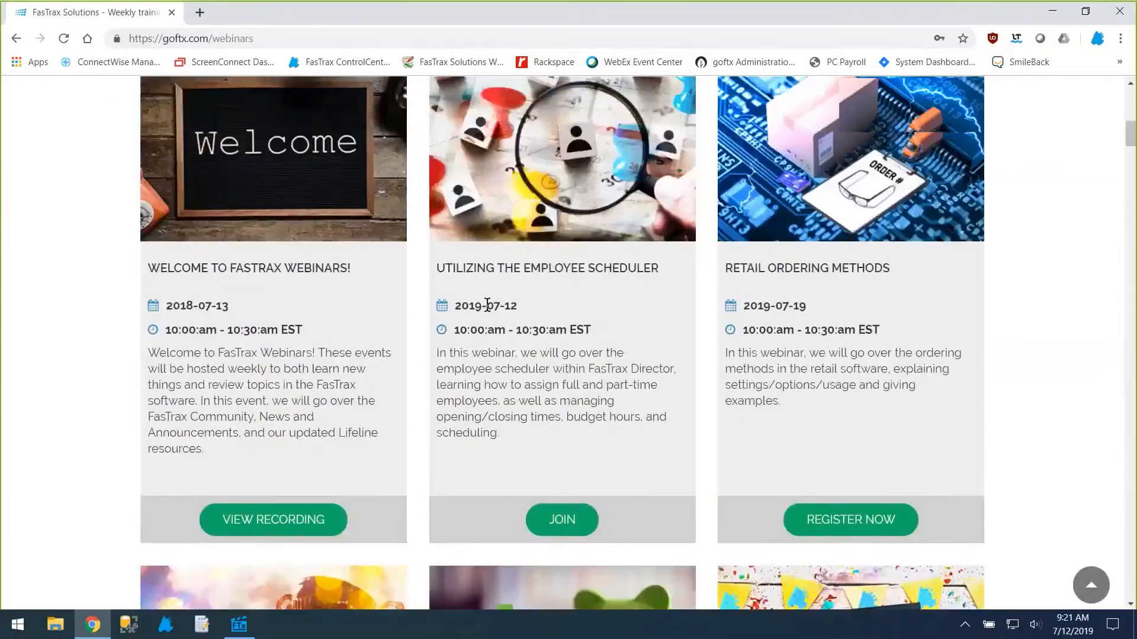
scroll(487, 305, up, 5)
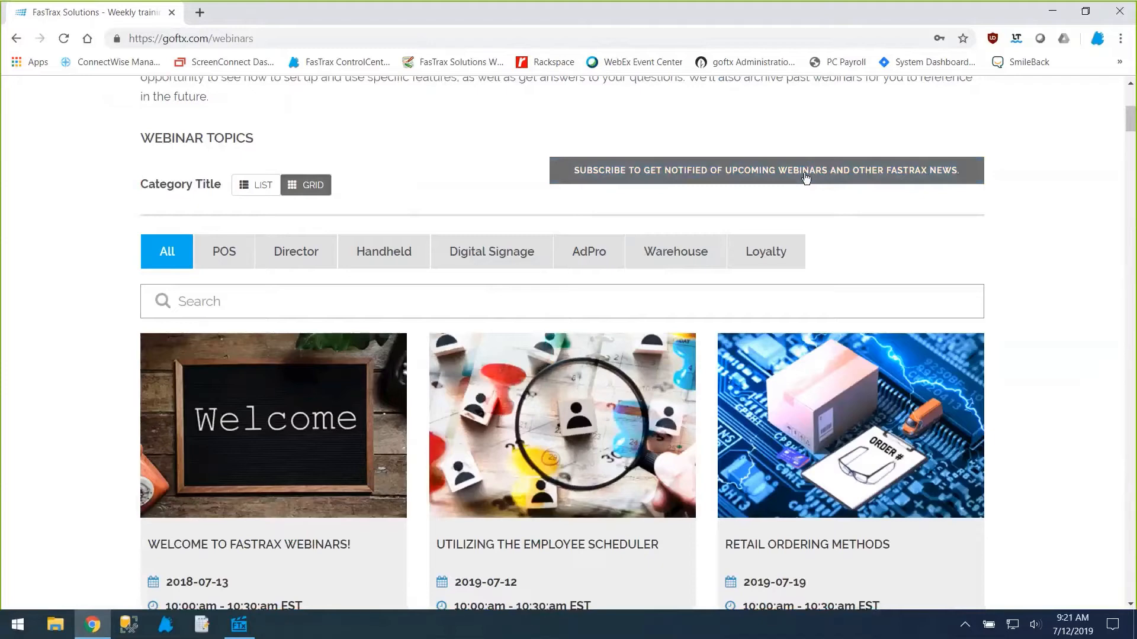
- Switch to FasTrax Director and open the employee list in the maintenance area
click(249, 621)
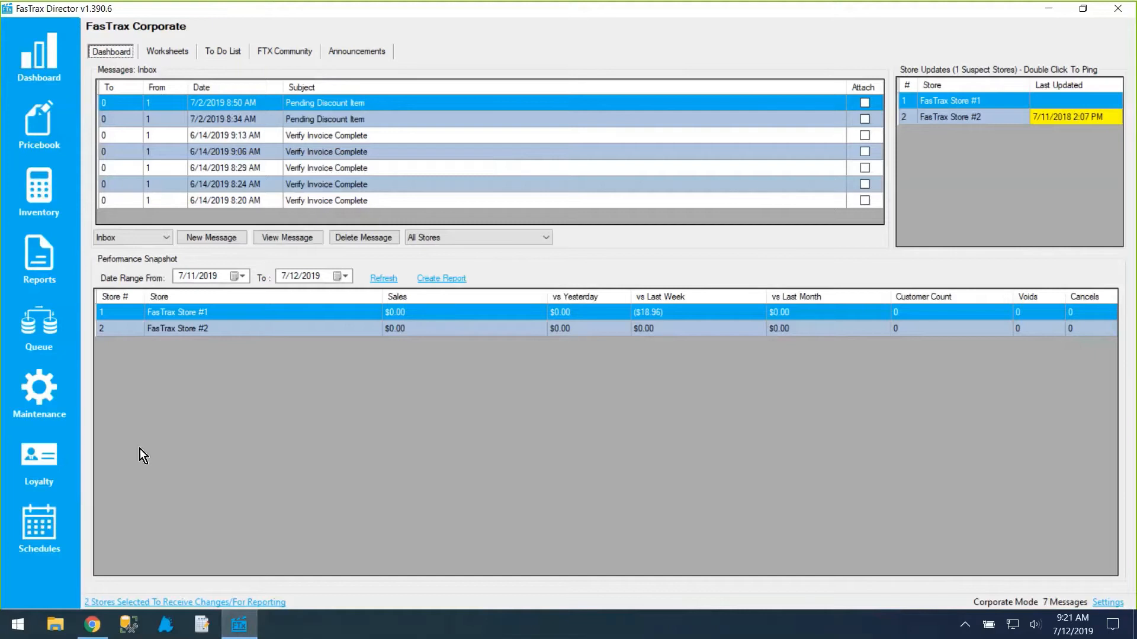
click(40, 380)
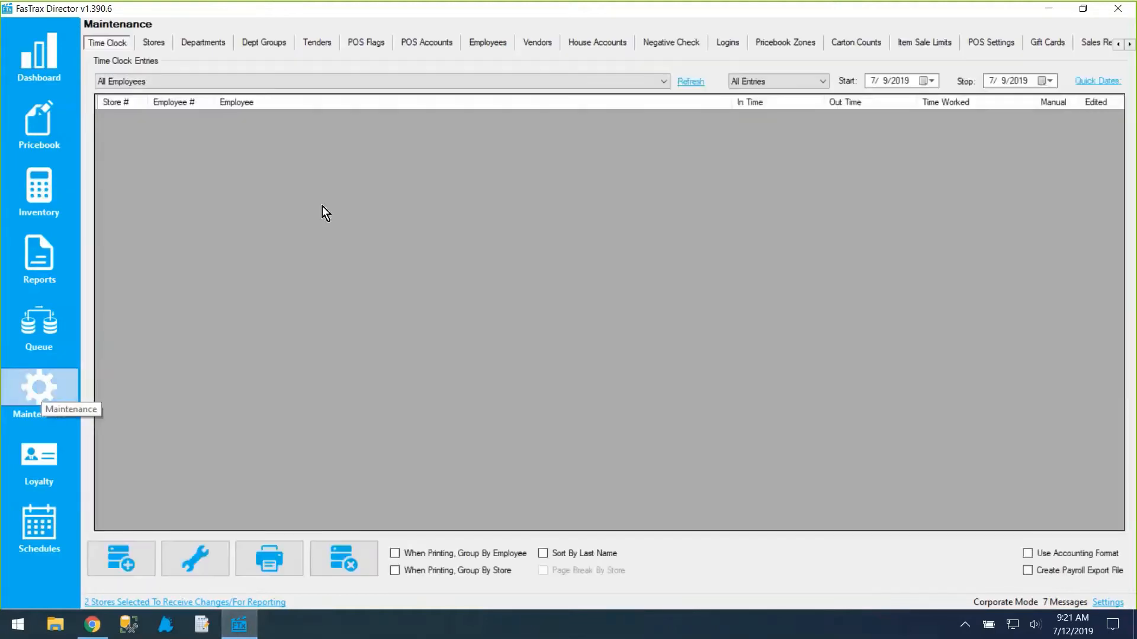
click(499, 44)
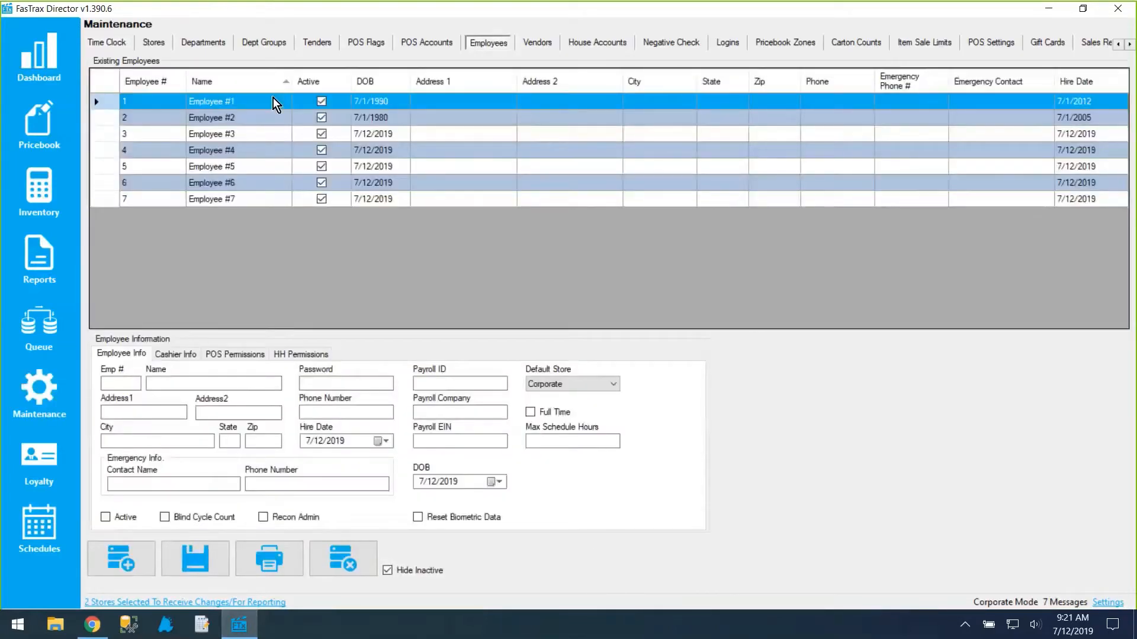
- Review the full-time status and maximum schedule hours of Employee #1 through Employee #7
click(226, 104)
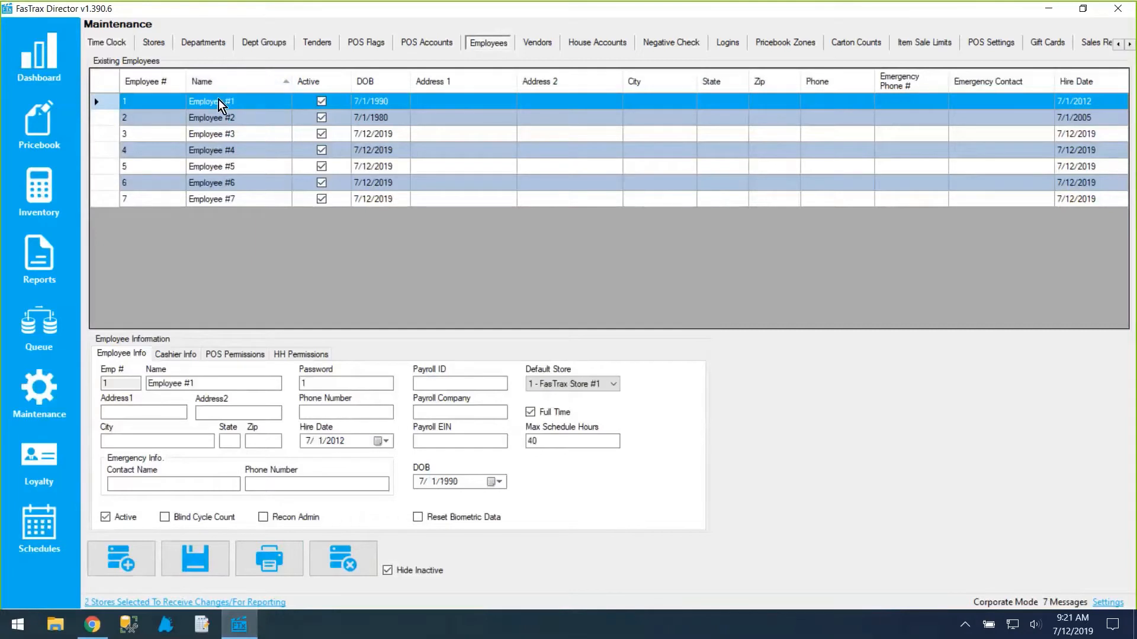
click(214, 119)
click(213, 138)
click(210, 149)
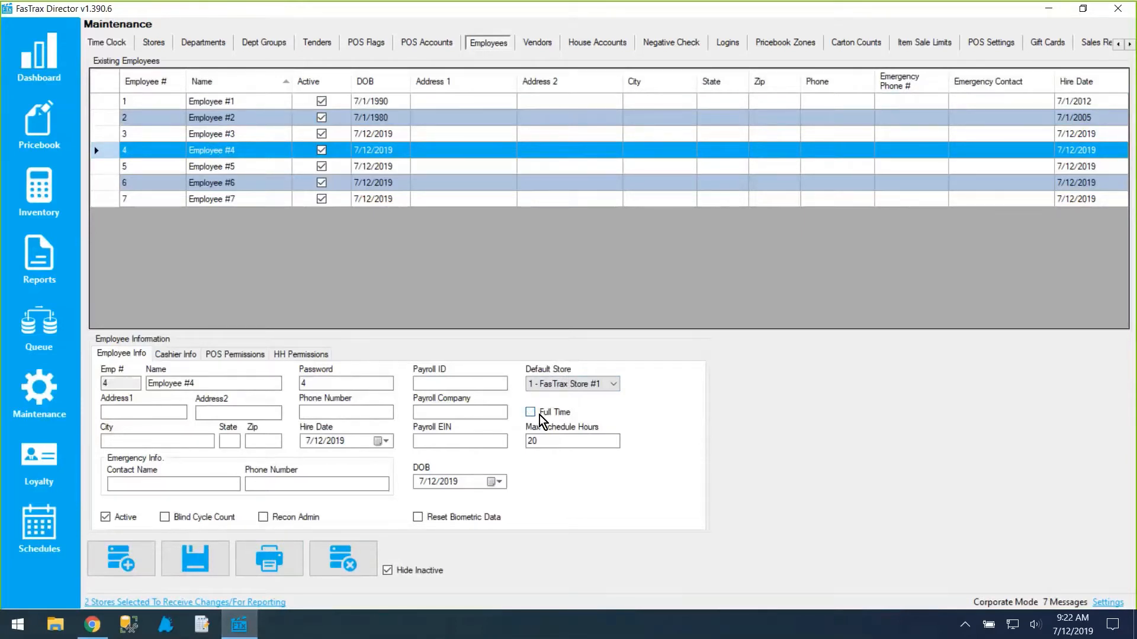
double_click(530, 441)
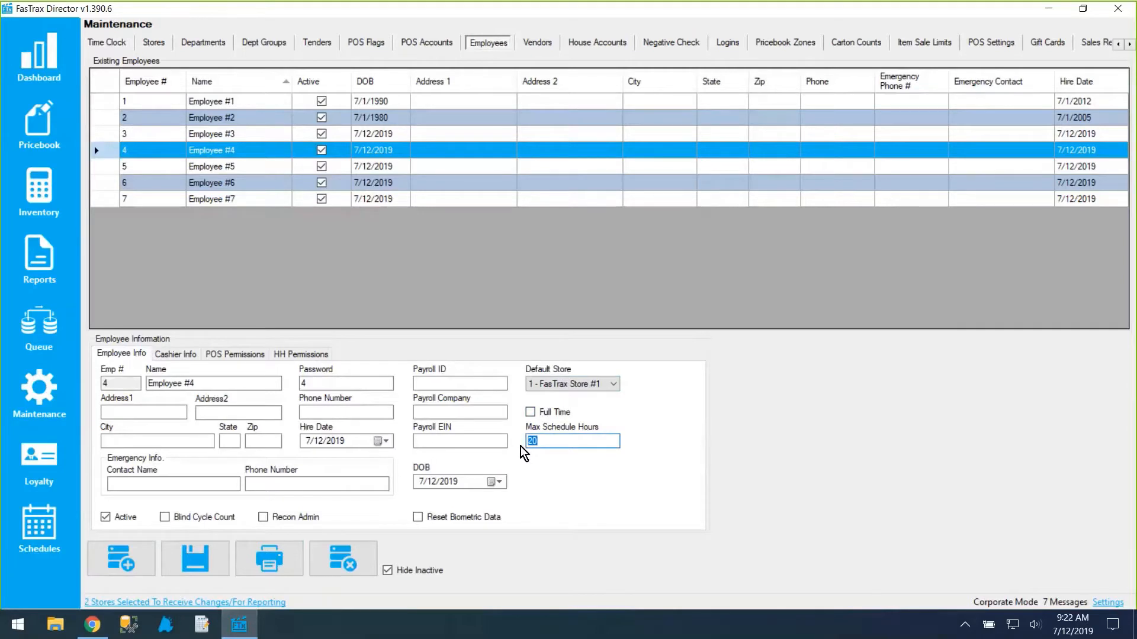
click(268, 167)
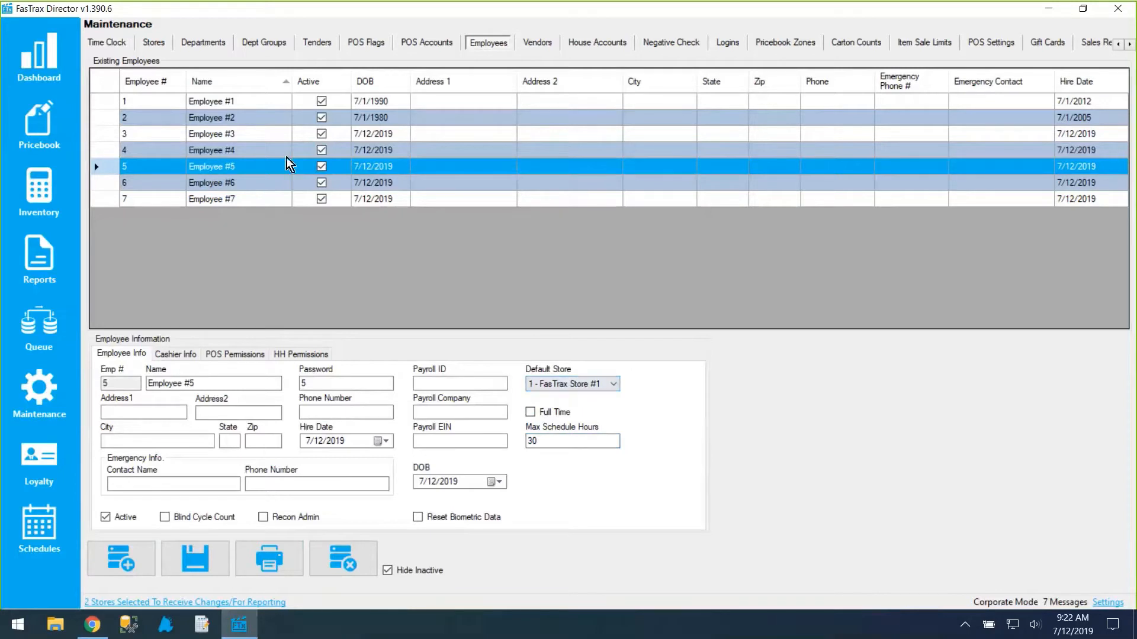
click(203, 188)
click(209, 198)
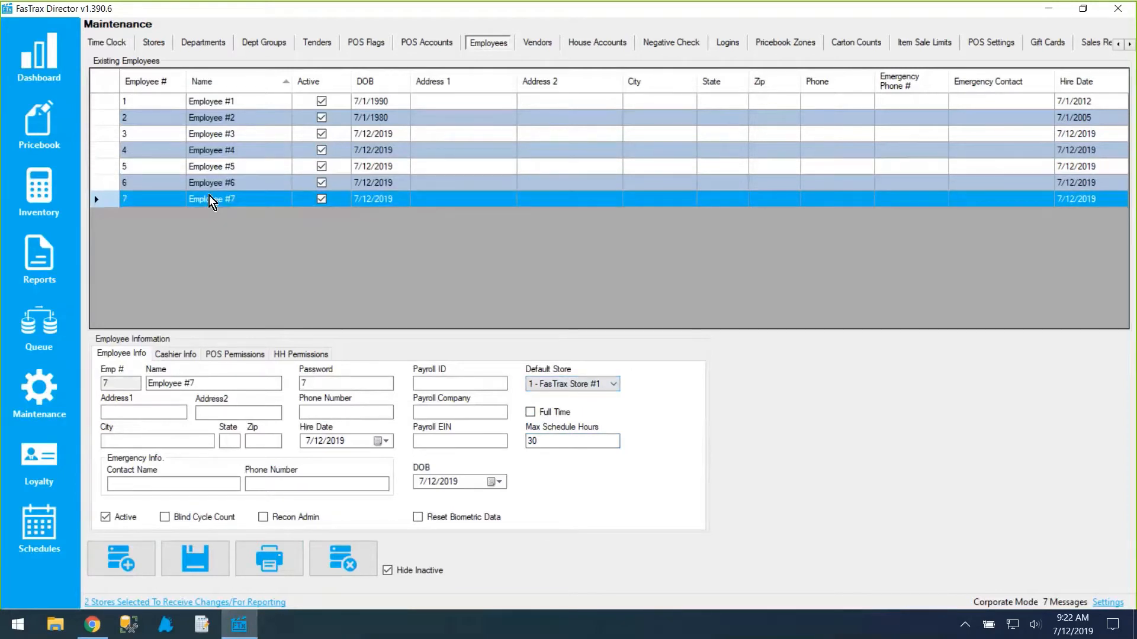
- Open the chain-wide schedule settings and view the available starting days without changing the selected one
click(27, 554)
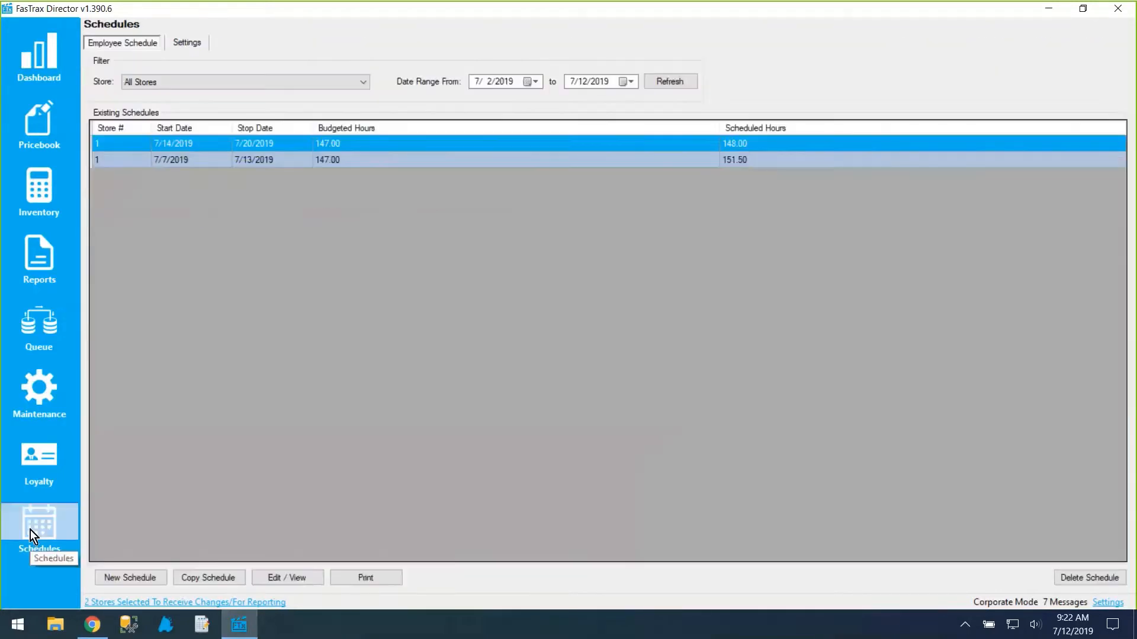
click(184, 45)
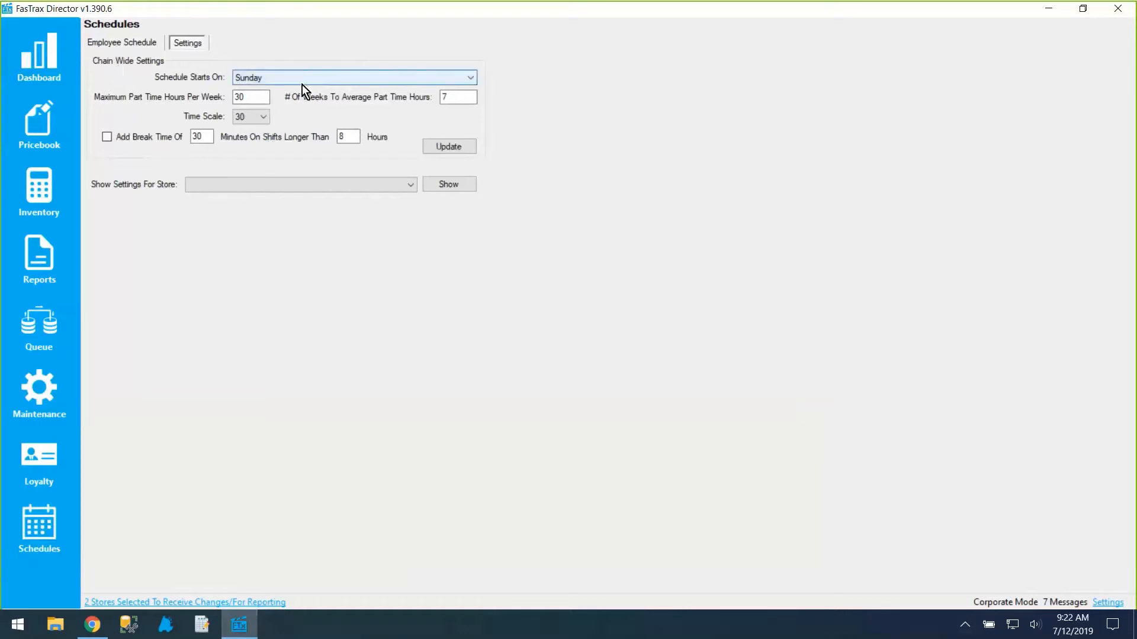
click(259, 79)
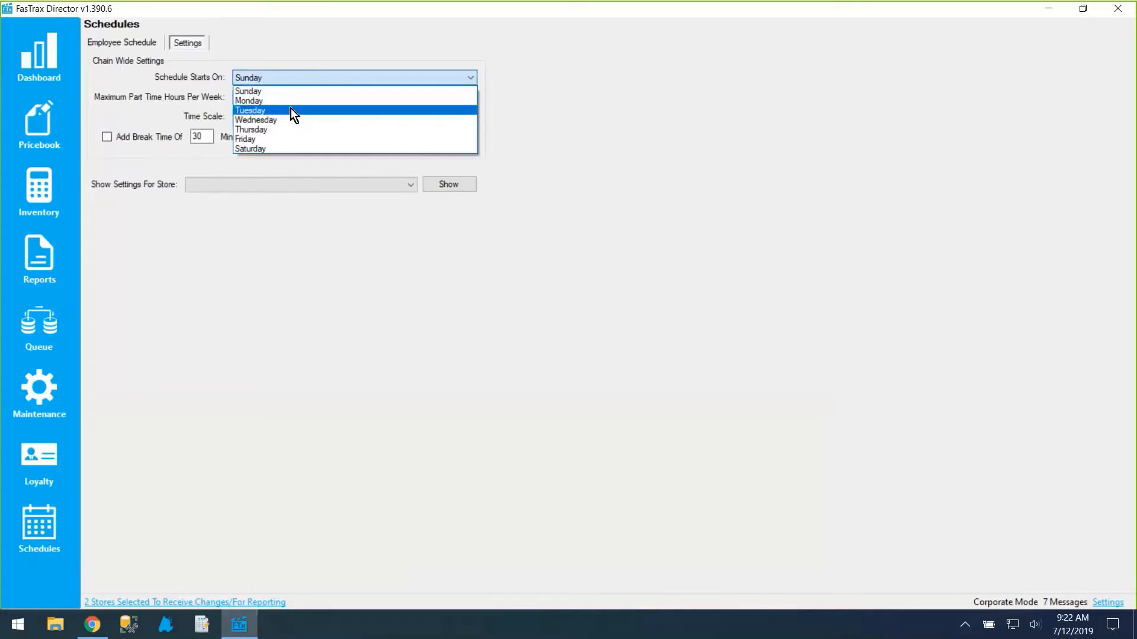
click(332, 76)
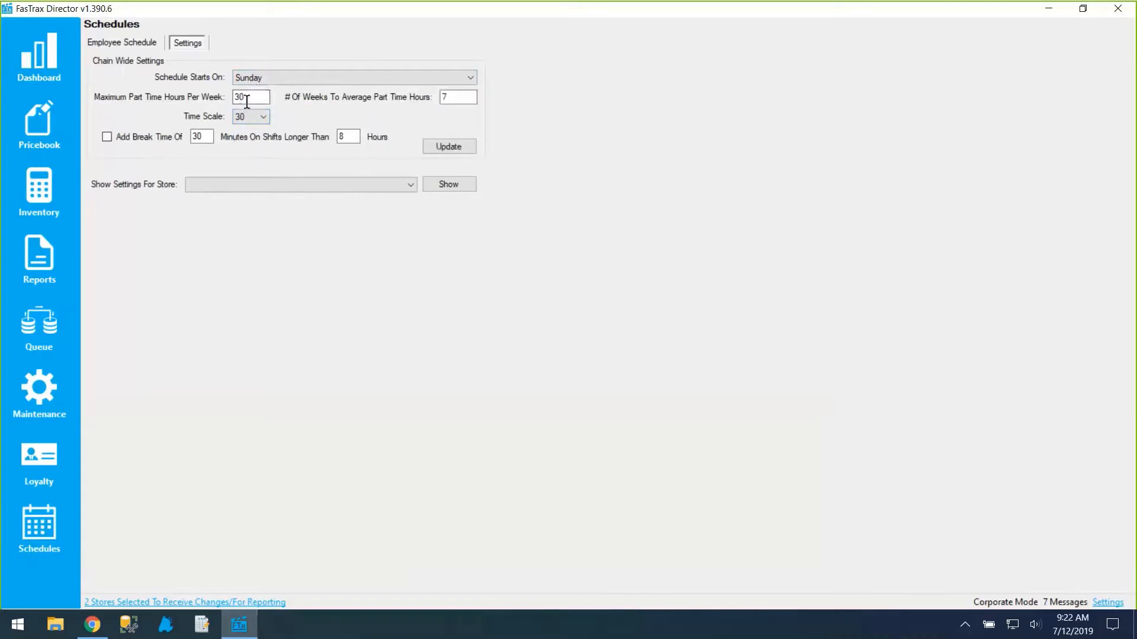
- Examine the maximum part-time hours per week, the number of weeks to average, and the time scale options
drag(256, 99, 224, 101)
drag(456, 100, 441, 100)
click(460, 101)
drag(247, 97, 227, 104)
drag(456, 96, 434, 96)
click(257, 111)
click(257, 111)
click(257, 111)
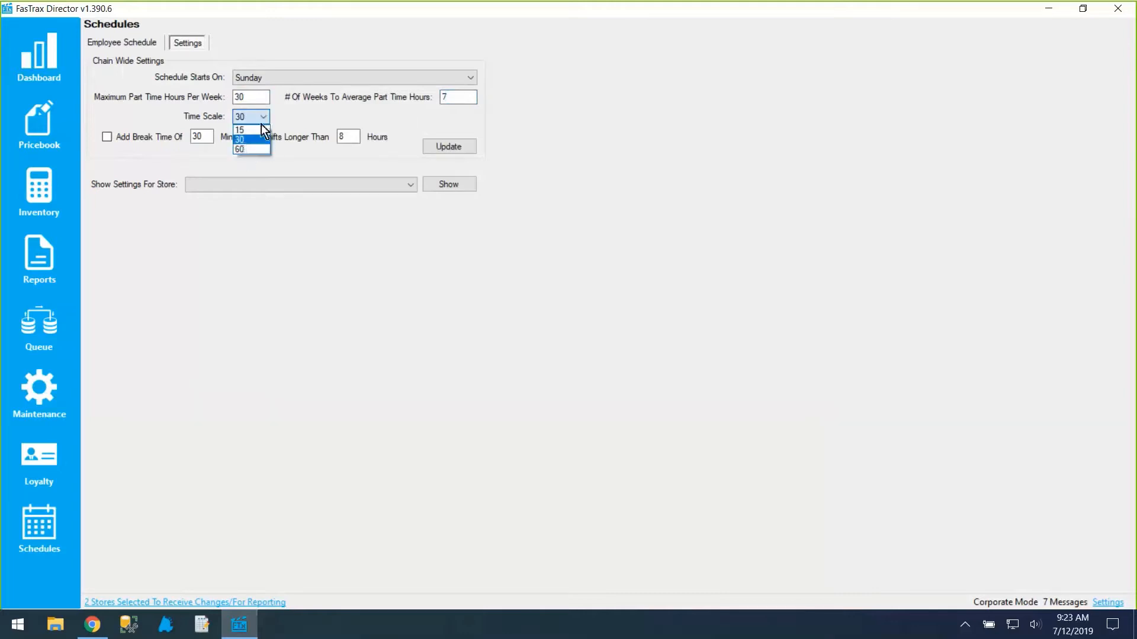
click(265, 117)
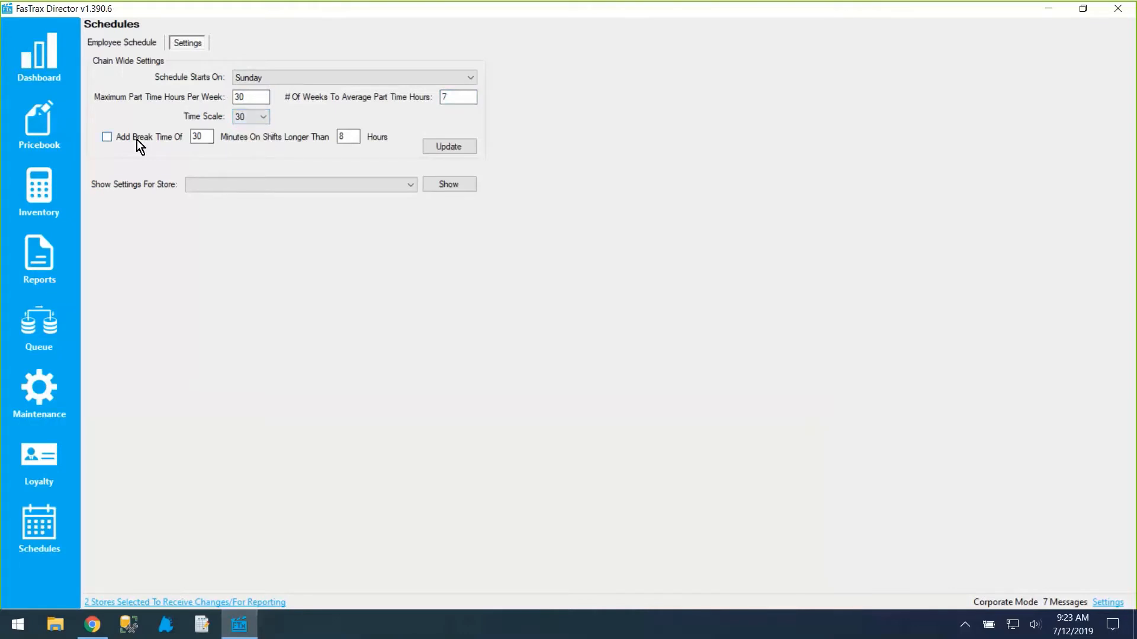
- Try adding a 30-minute break to shifts longer than 8 hours, and turn the option off again
drag(205, 136, 172, 140)
drag(357, 136, 321, 141)
click(125, 139)
click(348, 137)
drag(348, 137, 336, 137)
drag(205, 137, 178, 129)
click(146, 137)
- Update the chain-wide schedule settings and show the store settings for FasTrax Store #1
click(444, 147)
click(627, 351)
click(240, 184)
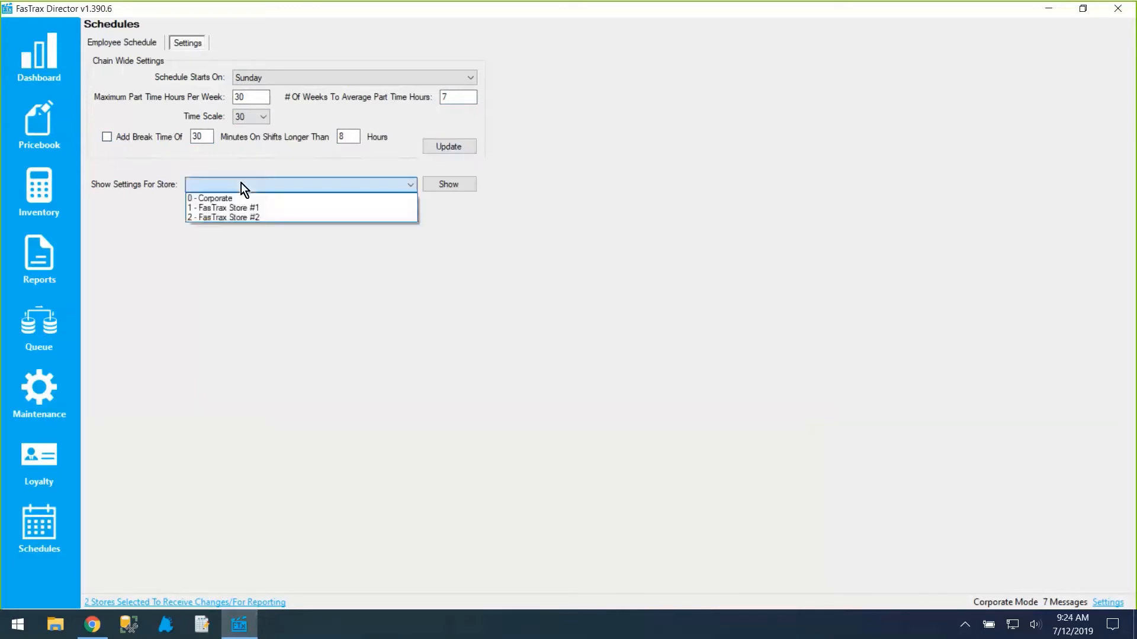
click(286, 208)
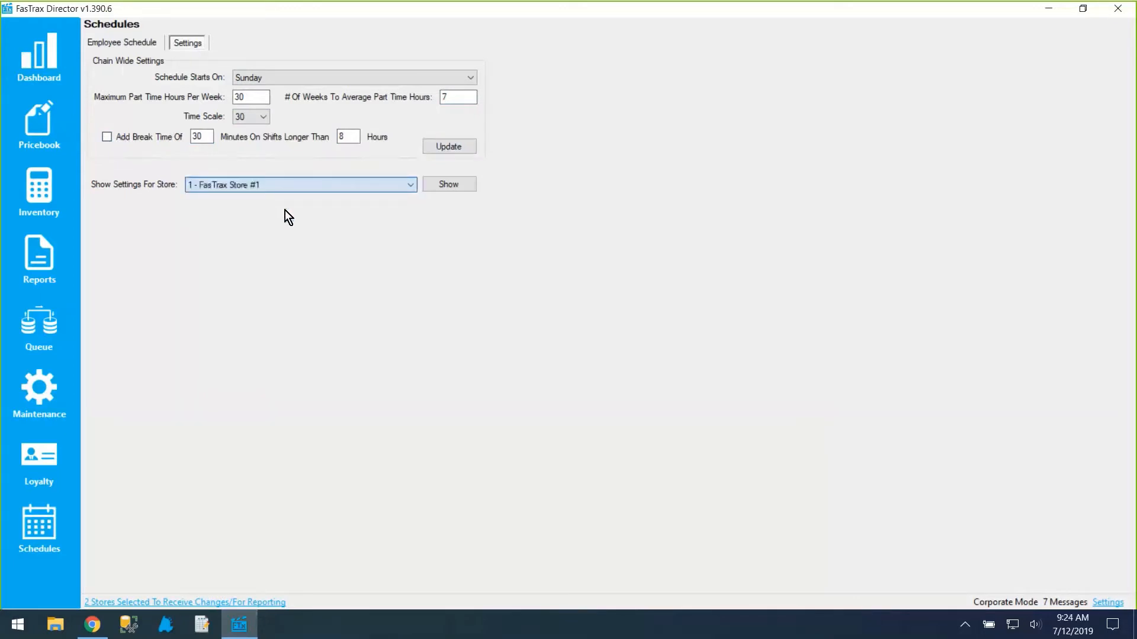
click(463, 187)
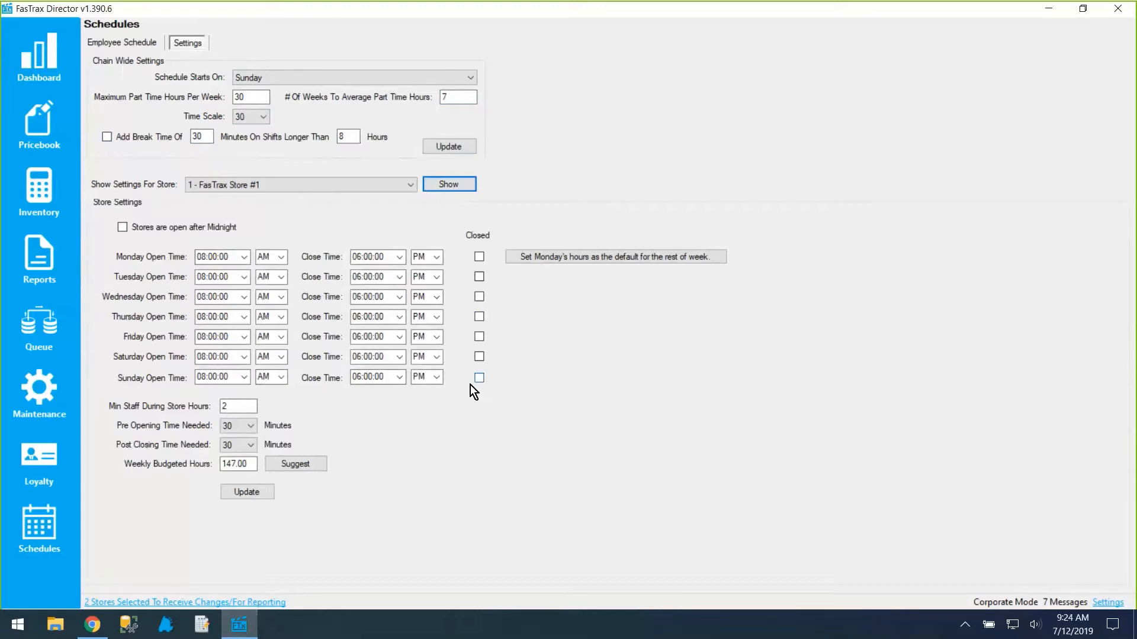
- Try the Sunday closed and open-after-midnight options, restoring Monday's hours as the default for the rest of the week
click(598, 261)
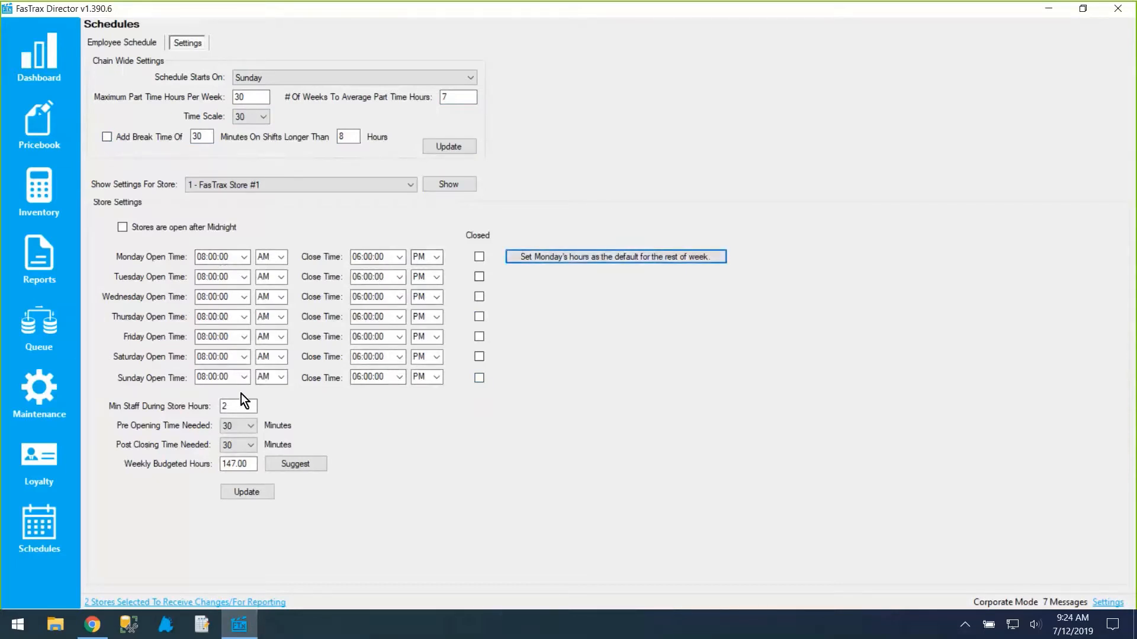
click(478, 382)
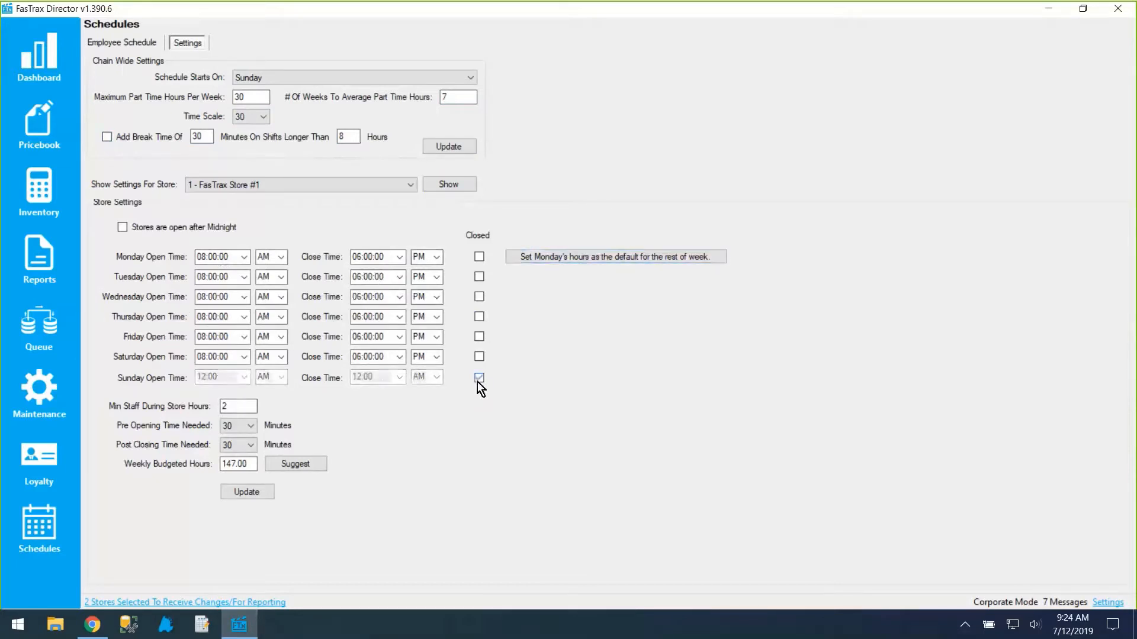
click(477, 381)
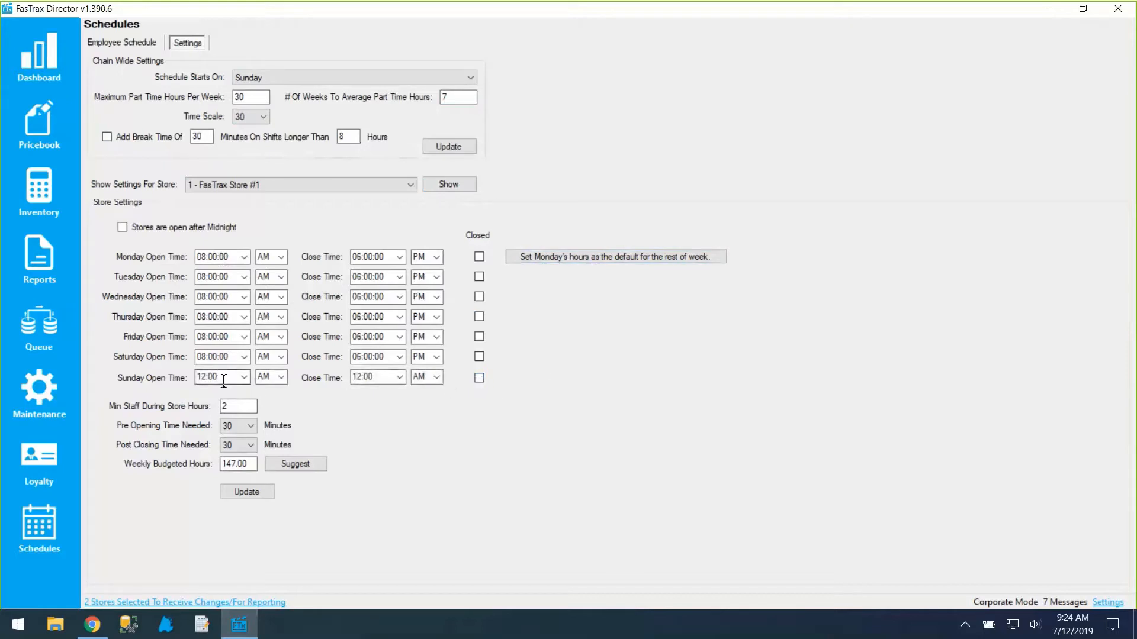
click(596, 257)
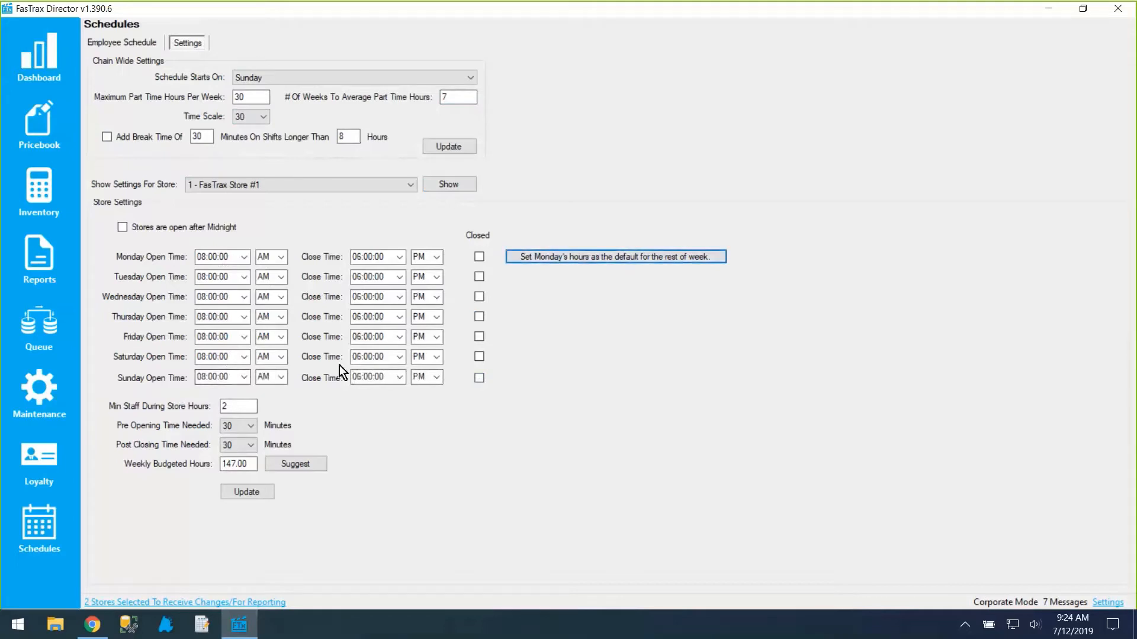
click(192, 226)
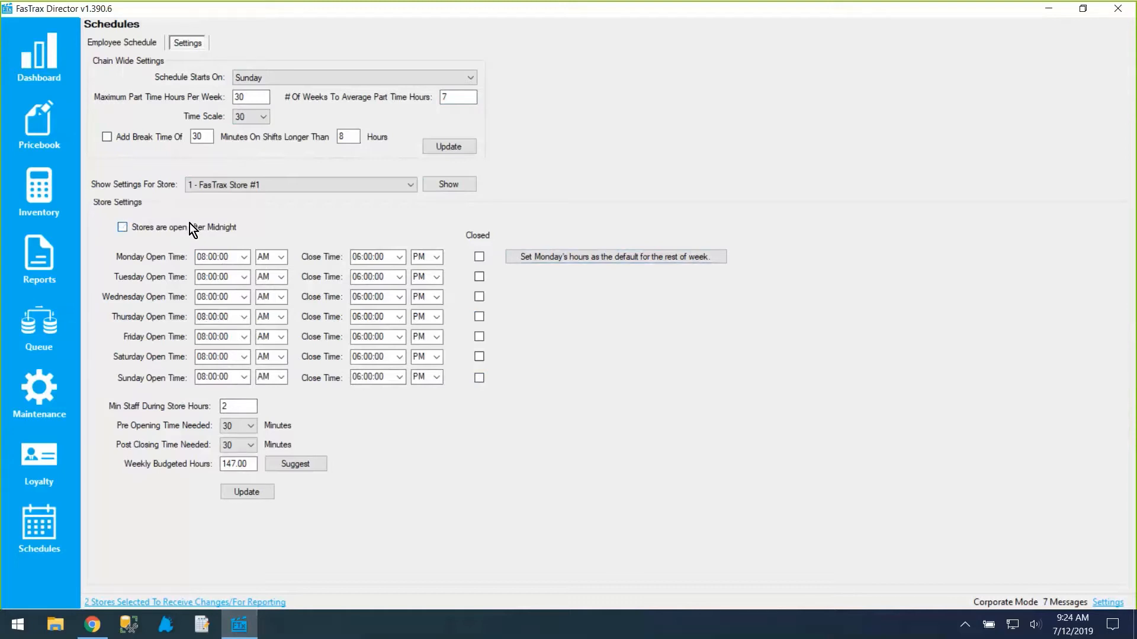
click(189, 224)
- Examine the store's minimum staff, Monday open and close times, and weekly budgeted hours
drag(249, 406, 203, 407)
click(221, 256)
click(367, 257)
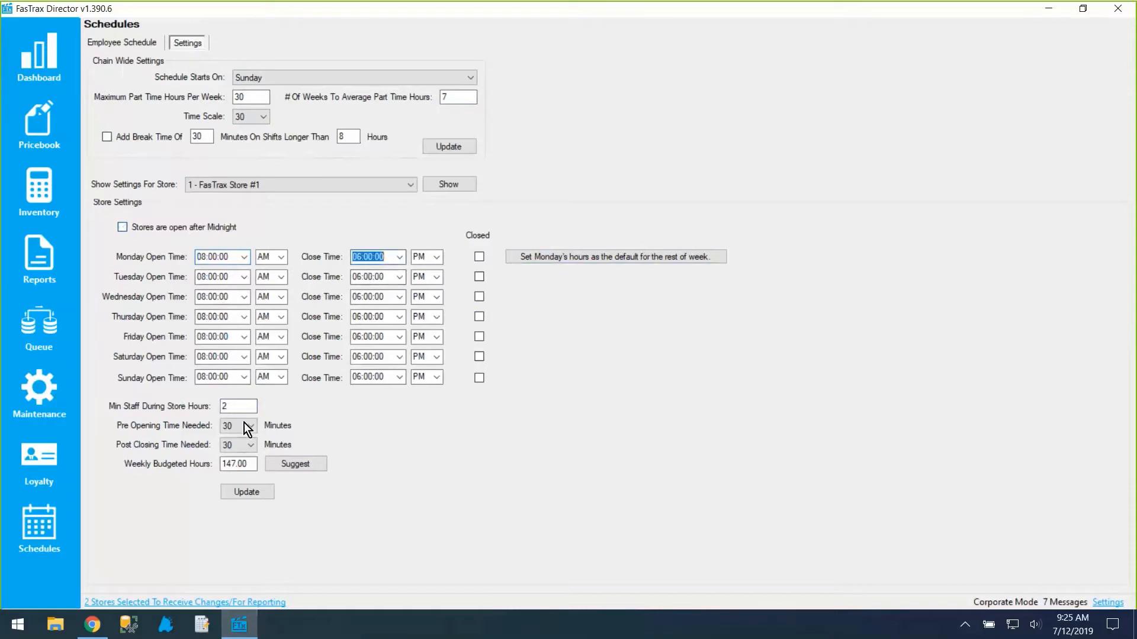
drag(248, 406, 221, 407)
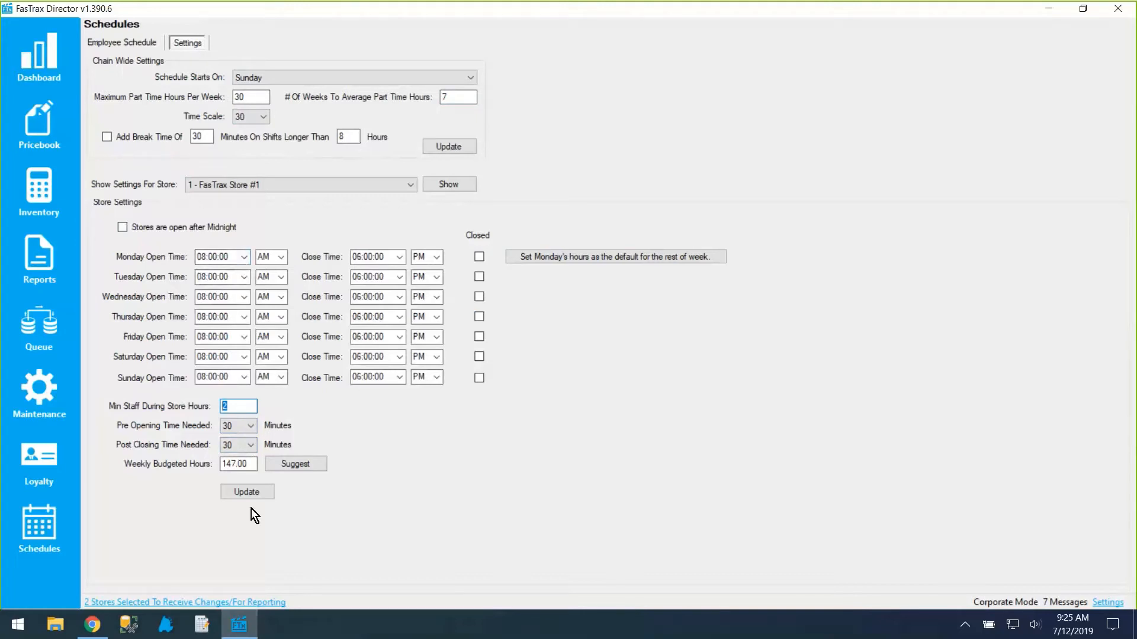
drag(254, 464, 215, 466)
drag(236, 406, 214, 409)
drag(247, 257, 197, 256)
double_click(362, 261)
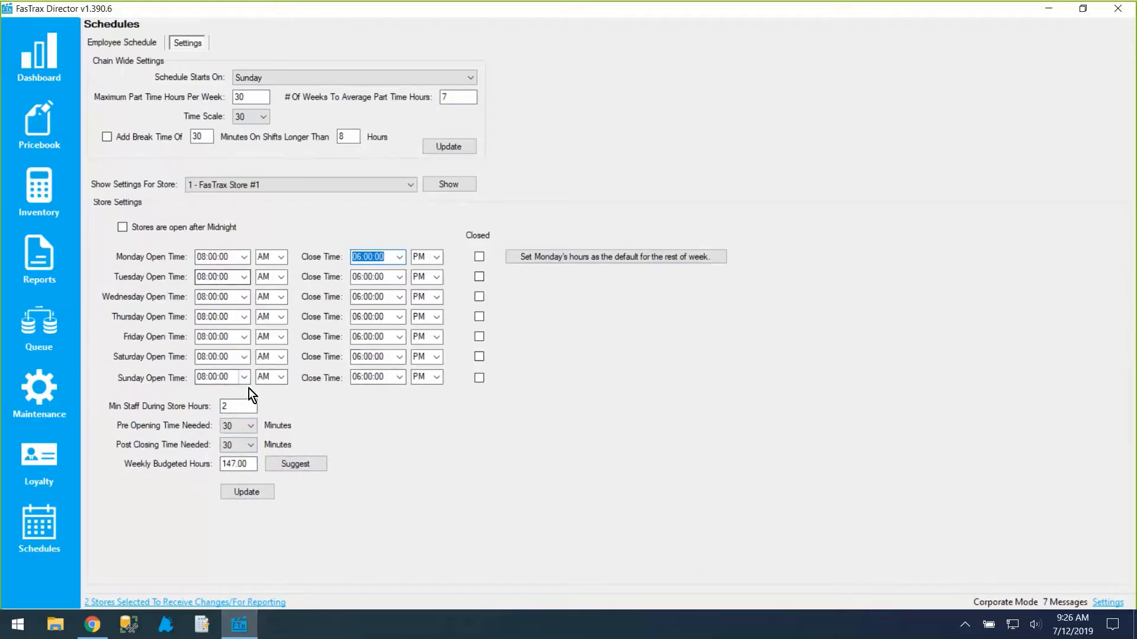
double_click(223, 406)
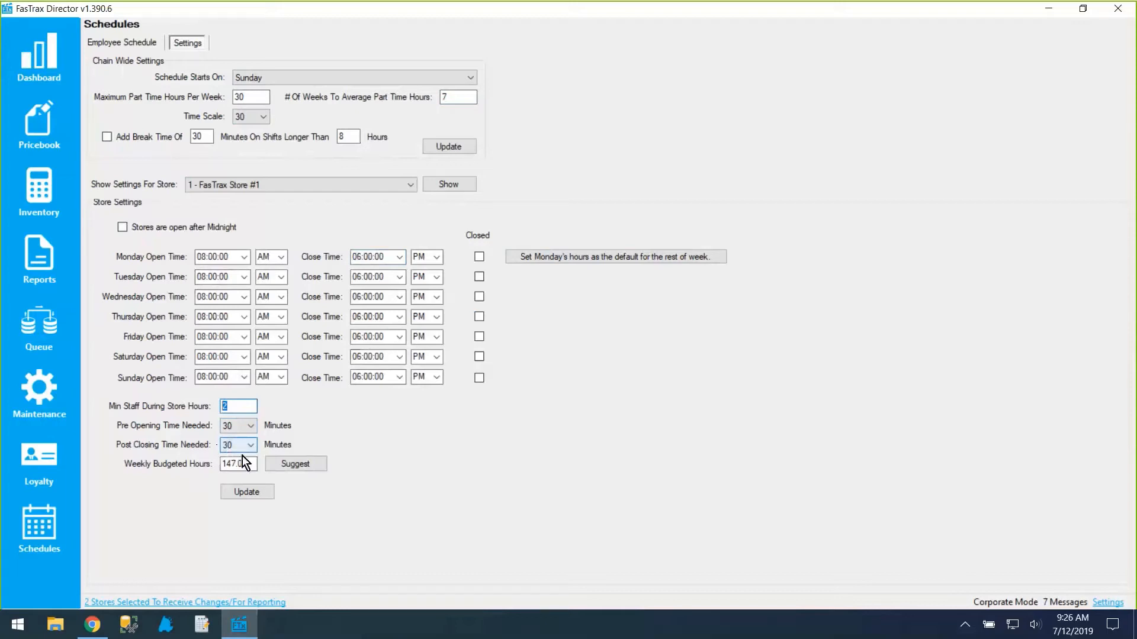
- Save the store settings for FasTrax Store #1
drag(248, 466, 235, 468)
click(247, 493)
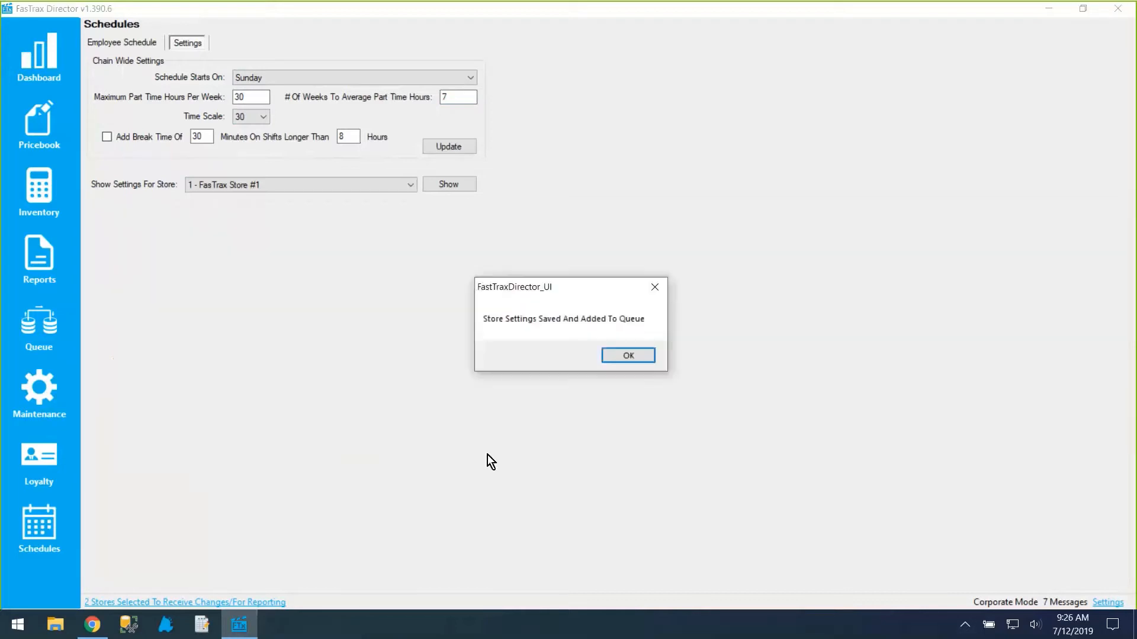
click(626, 364)
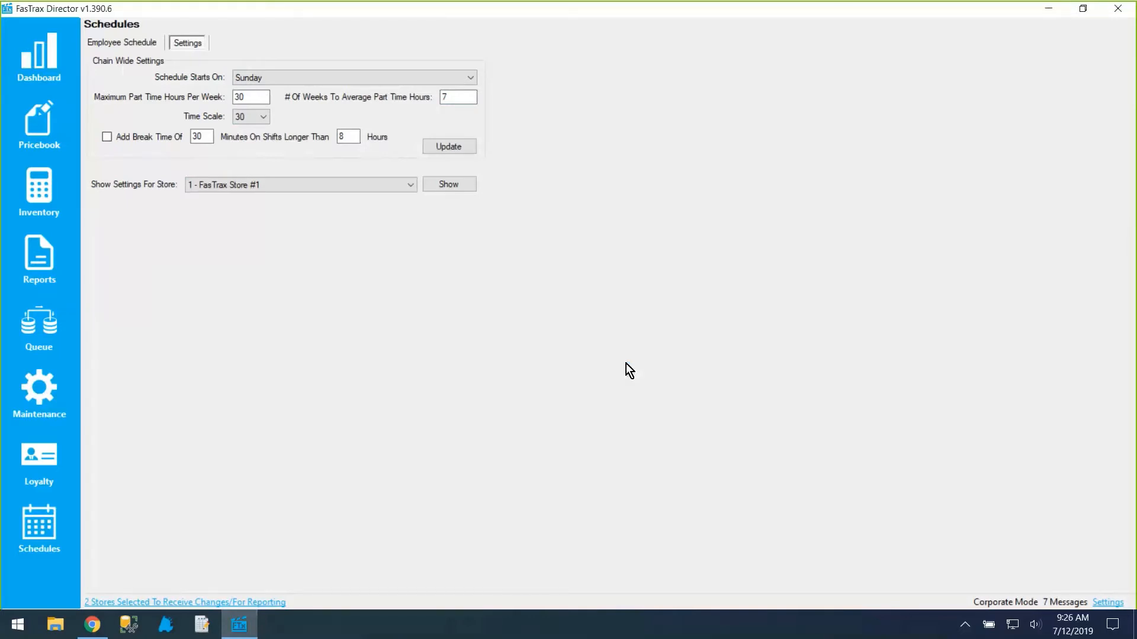
- Show the store settings for 0 - Corporate and examine the default hours and empty staffing fields
click(232, 189)
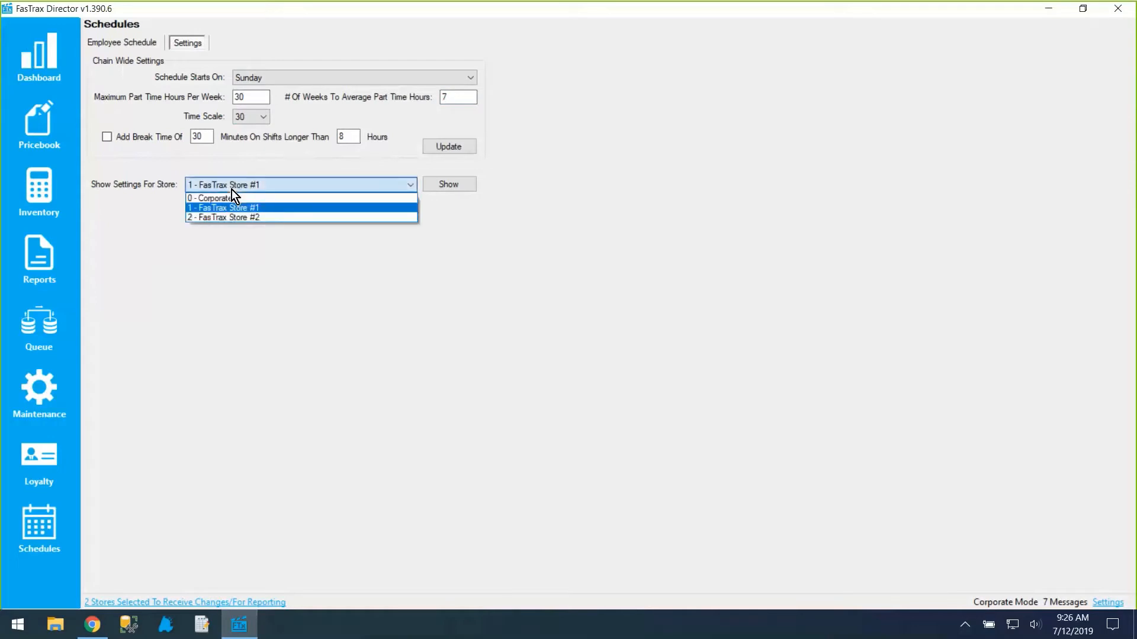
click(217, 197)
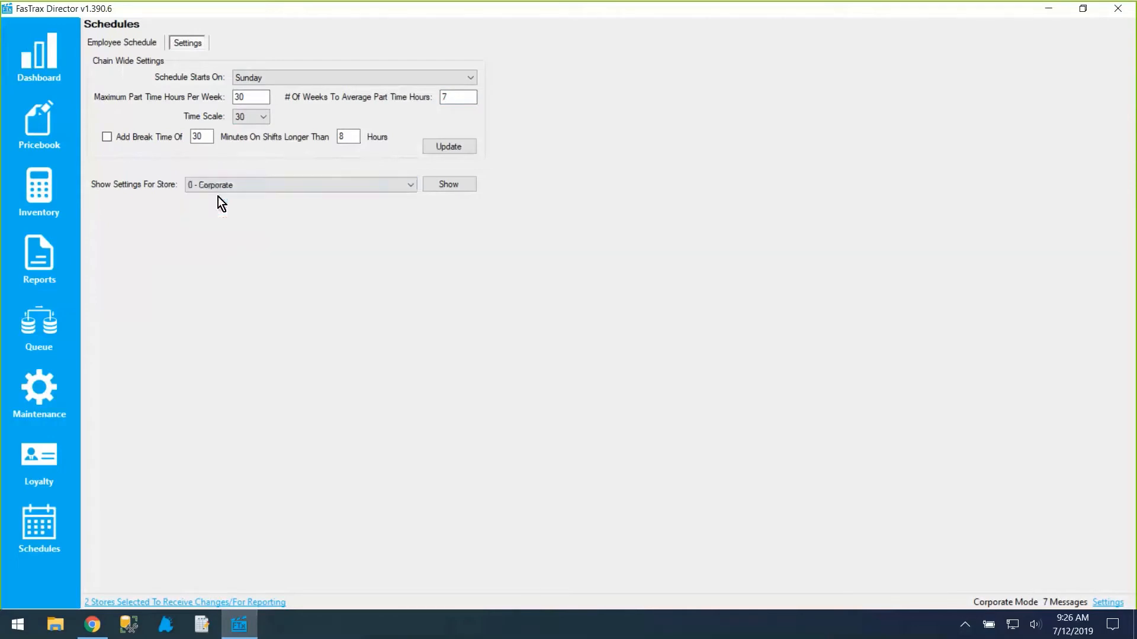
click(468, 194)
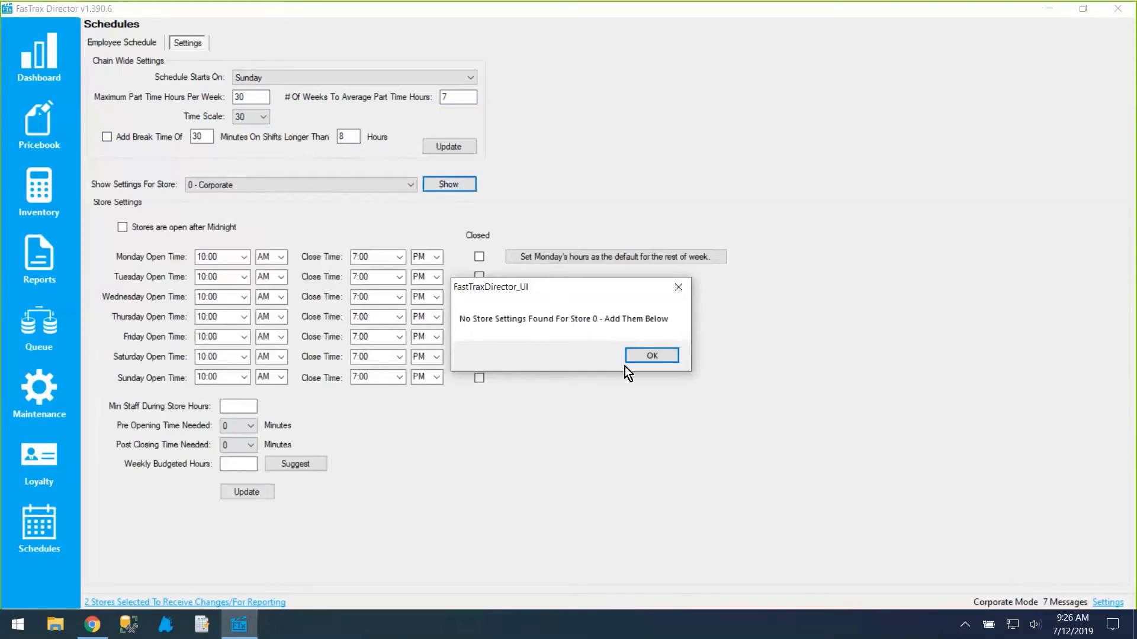
click(652, 356)
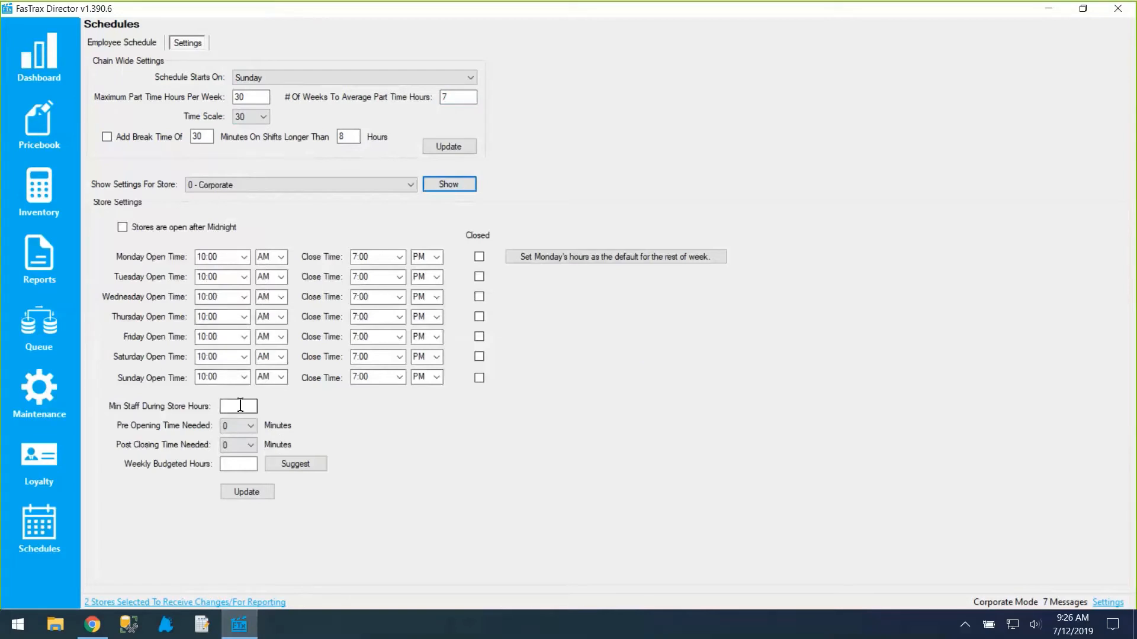
click(259, 494)
- Open the list of existing employee schedules and examine its date range and store filters, keeping All Stores selected
click(144, 39)
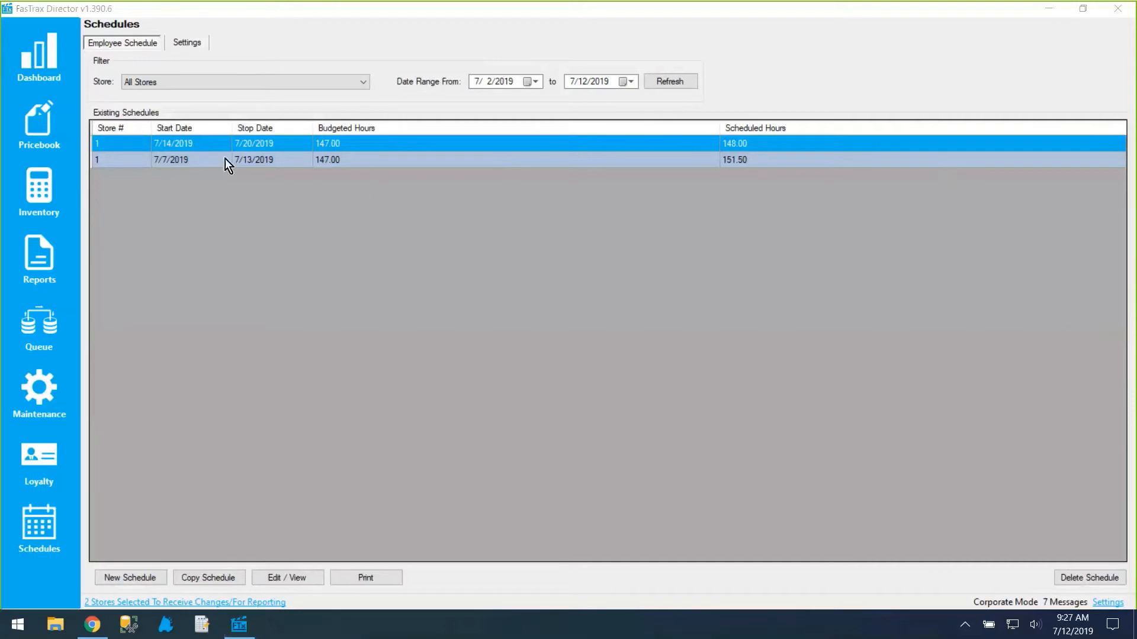
click(523, 82)
click(626, 79)
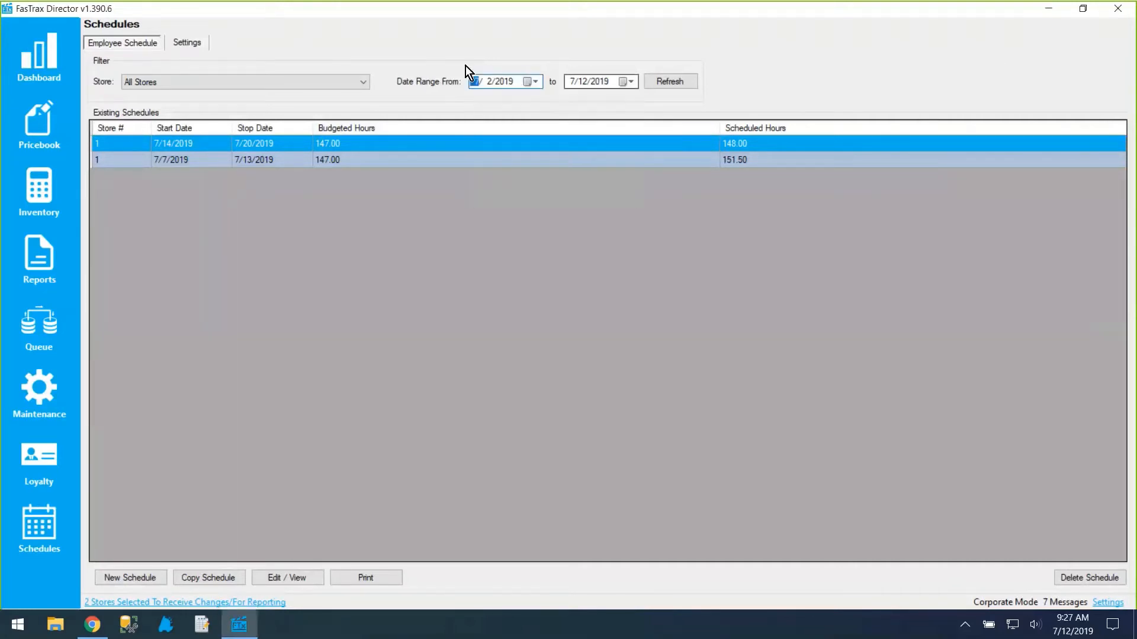
click(276, 82)
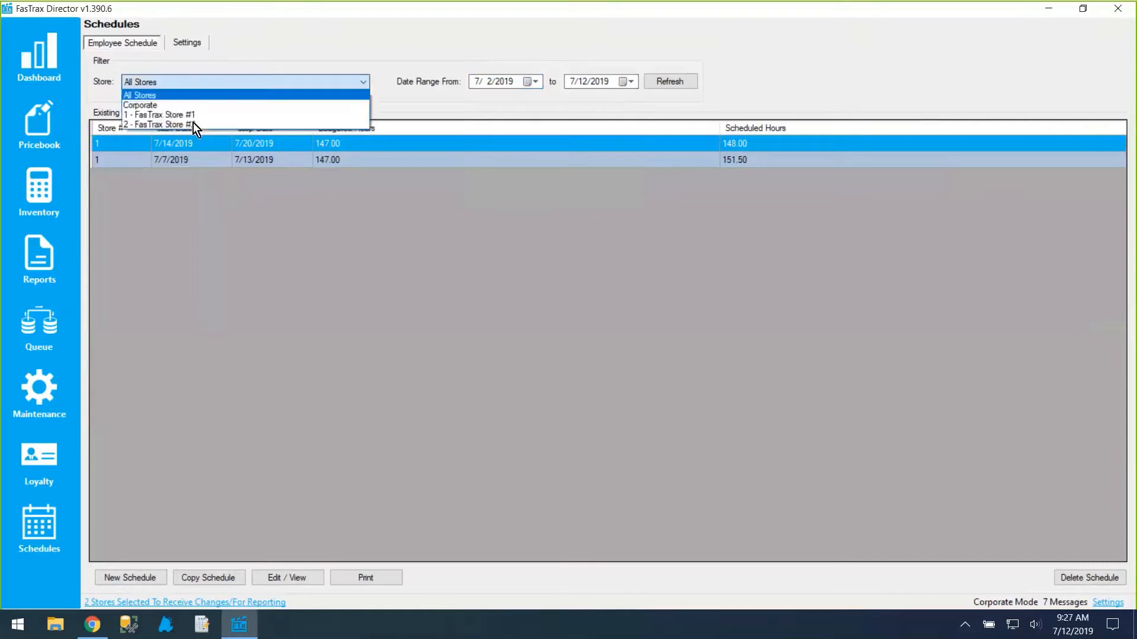
click(168, 94)
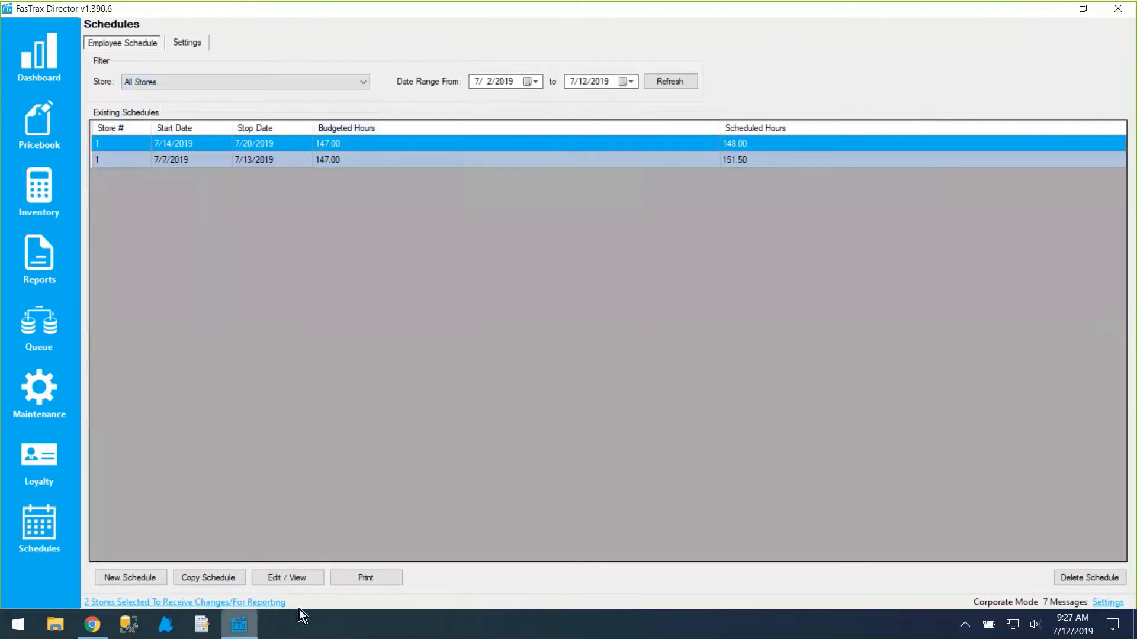
click(116, 578)
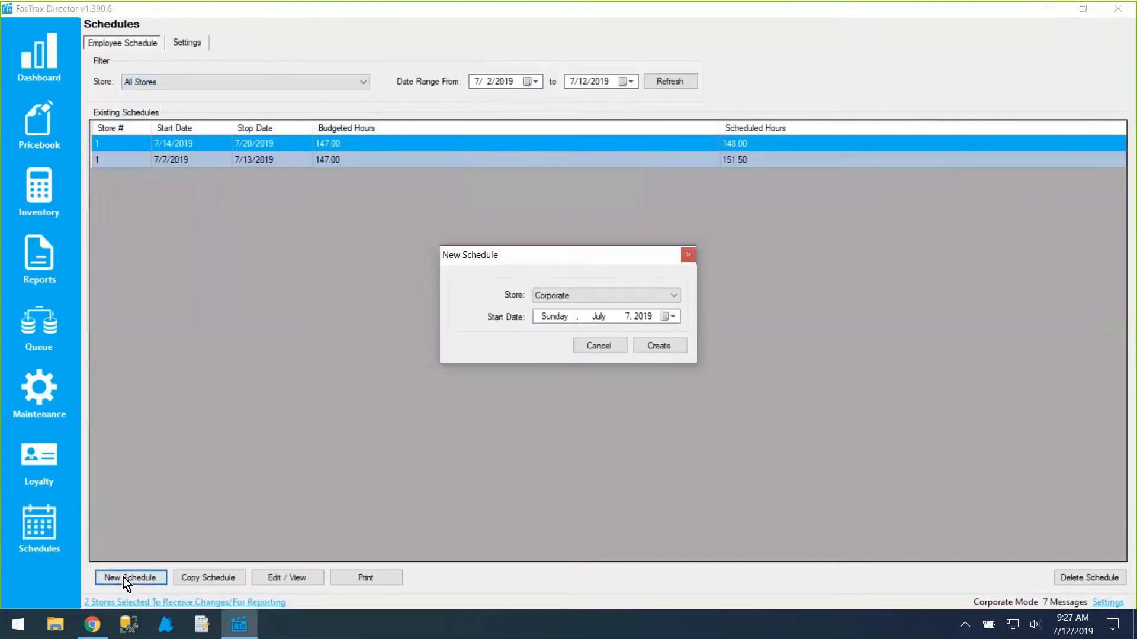
click(670, 321)
click(670, 320)
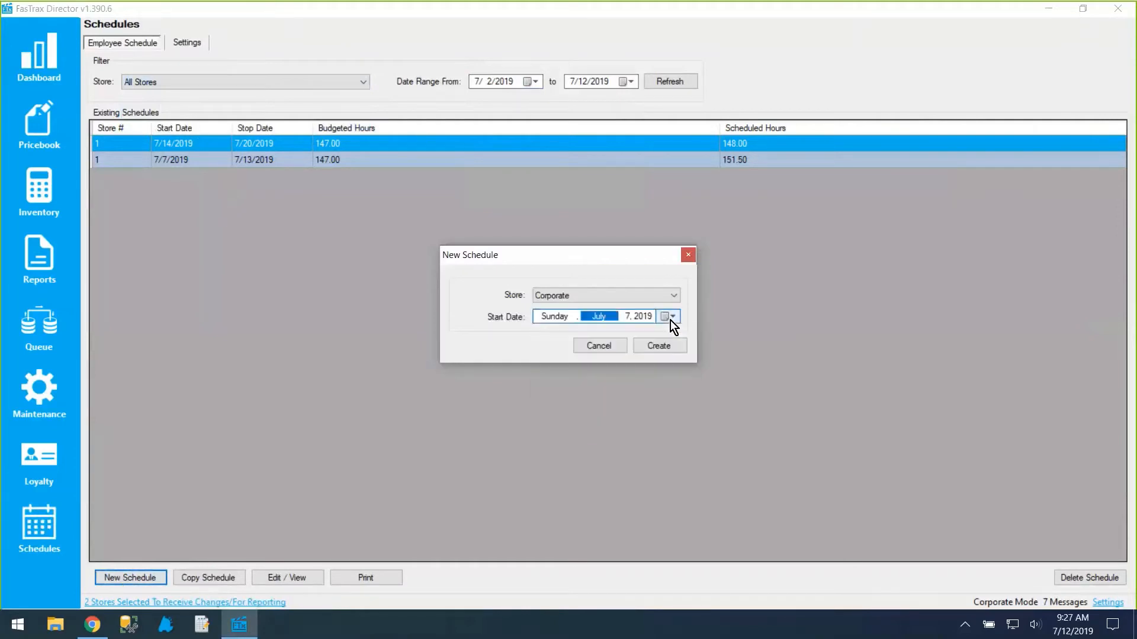
click(687, 255)
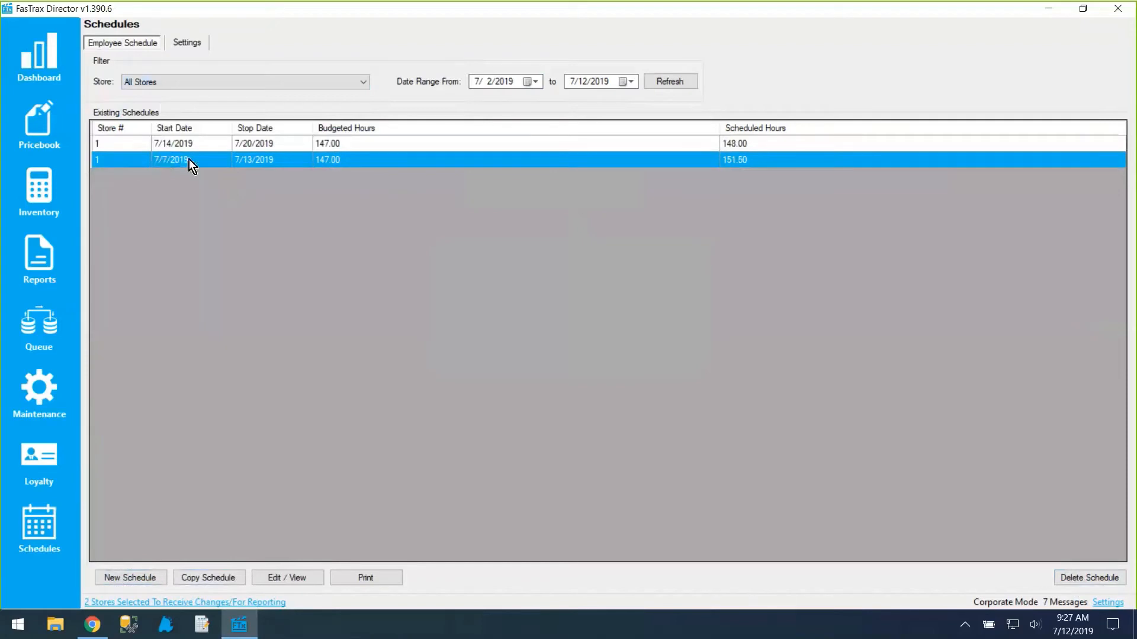
- Copy the 7/7/2019 schedule to a new week starting Sunday, July 21, 2019 for FasTrax Store #1, save it and close it
click(206, 577)
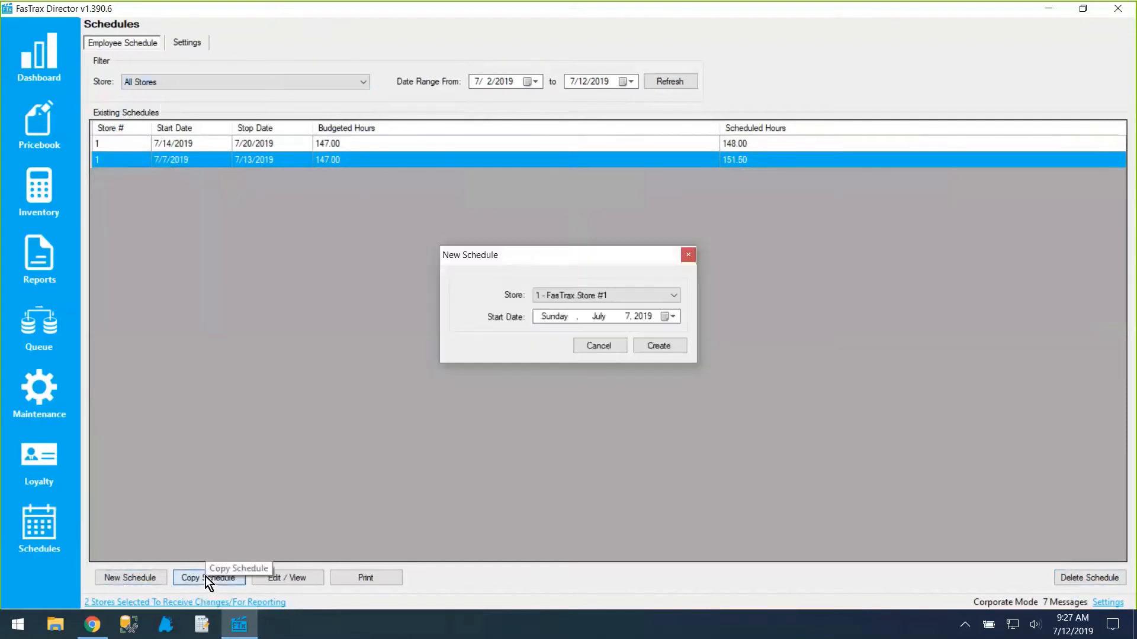
click(672, 316)
click(545, 398)
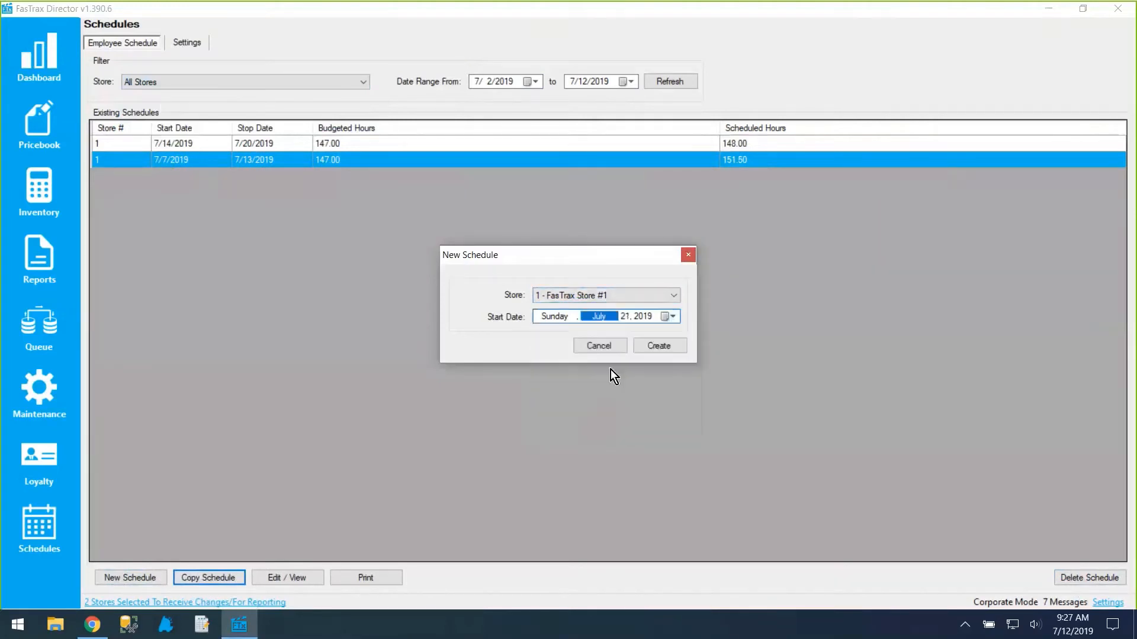
click(661, 344)
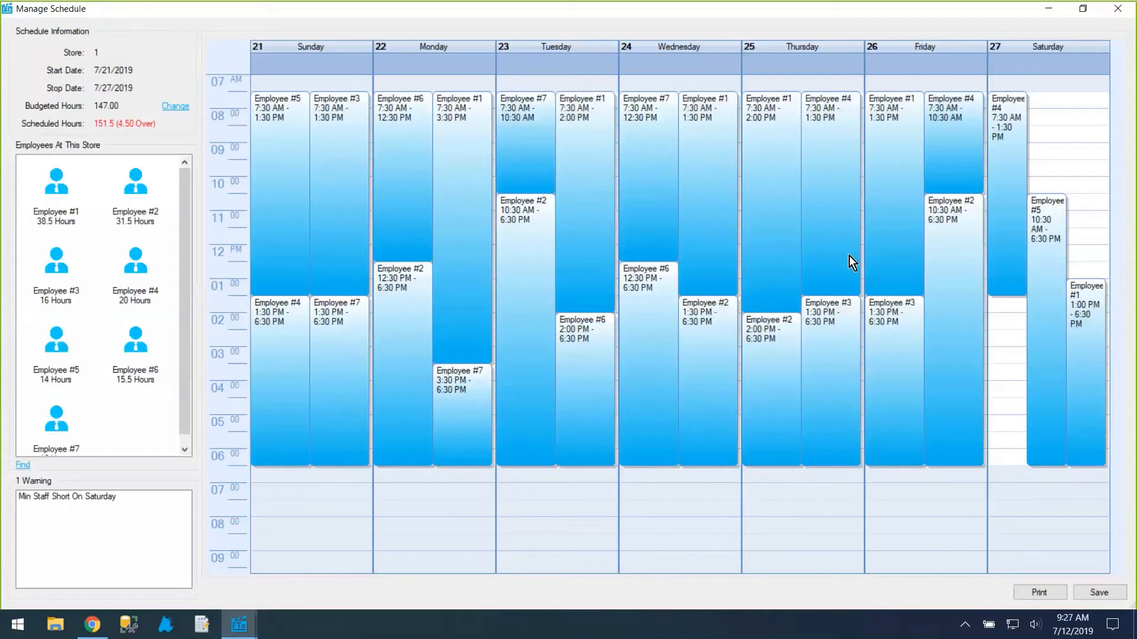
click(1099, 593)
click(586, 355)
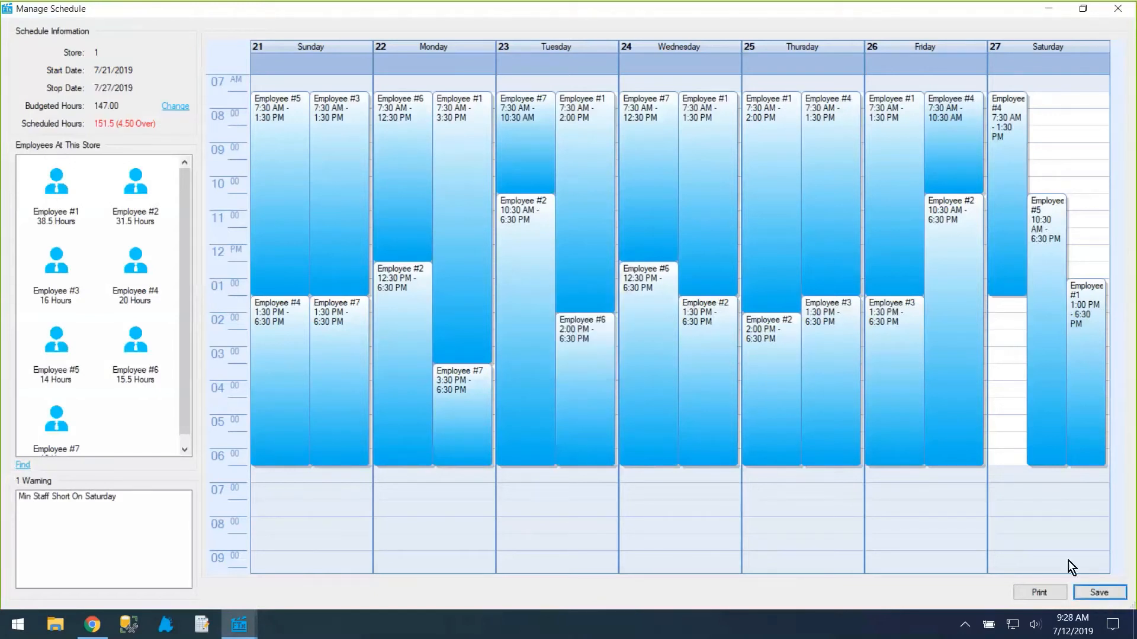
click(1128, 9)
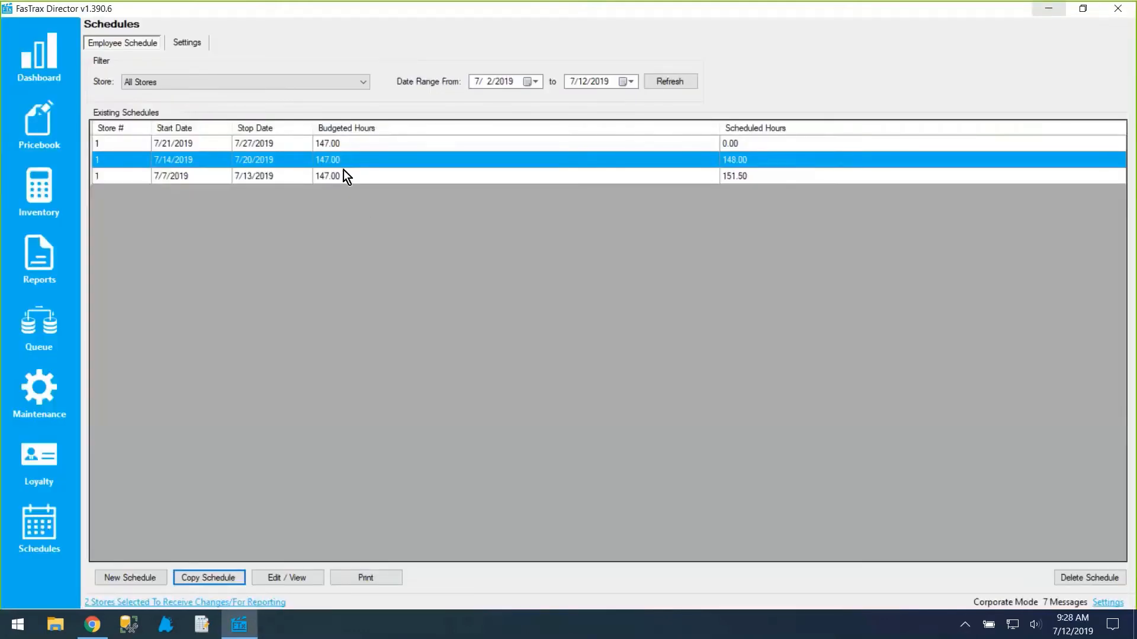
- Open the 7/7/2019 schedule and view the option for changing its budgeted hours without entering a new value
click(205, 179)
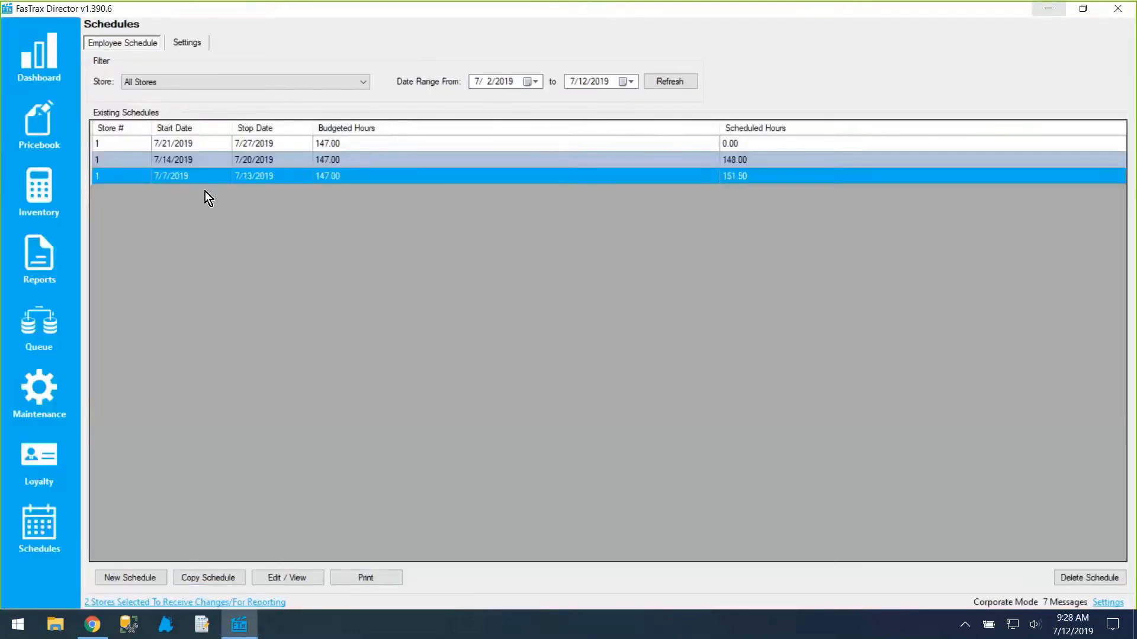
double_click(182, 176)
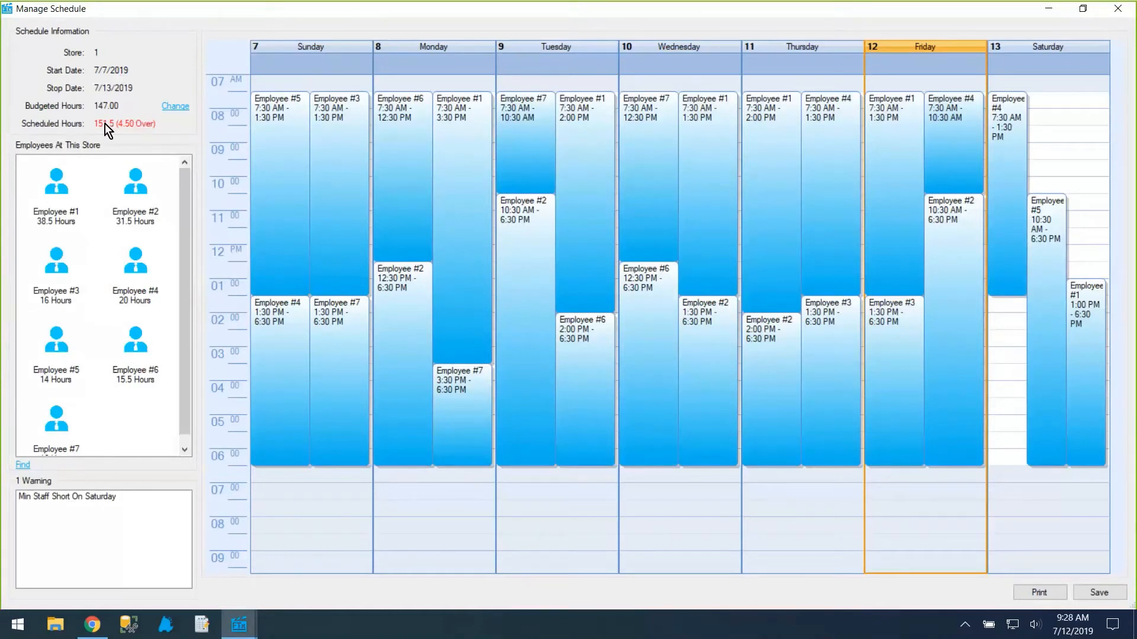
click(183, 107)
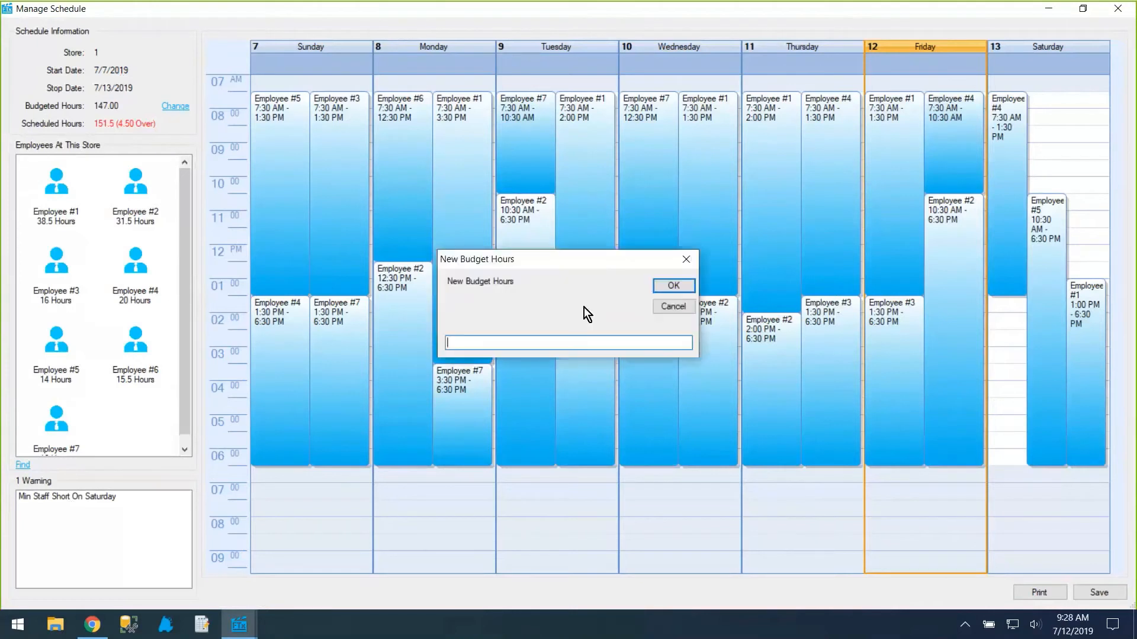
click(666, 305)
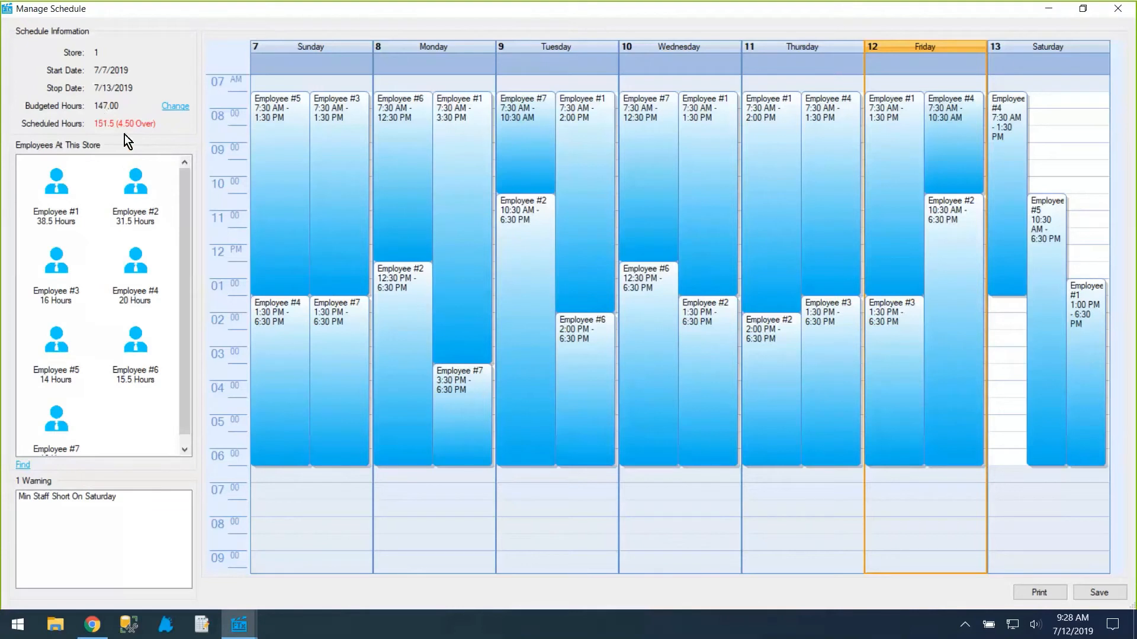
- Examine the hours scheduled for each employee at this store and the schedule's staffing warning
click(52, 216)
click(122, 201)
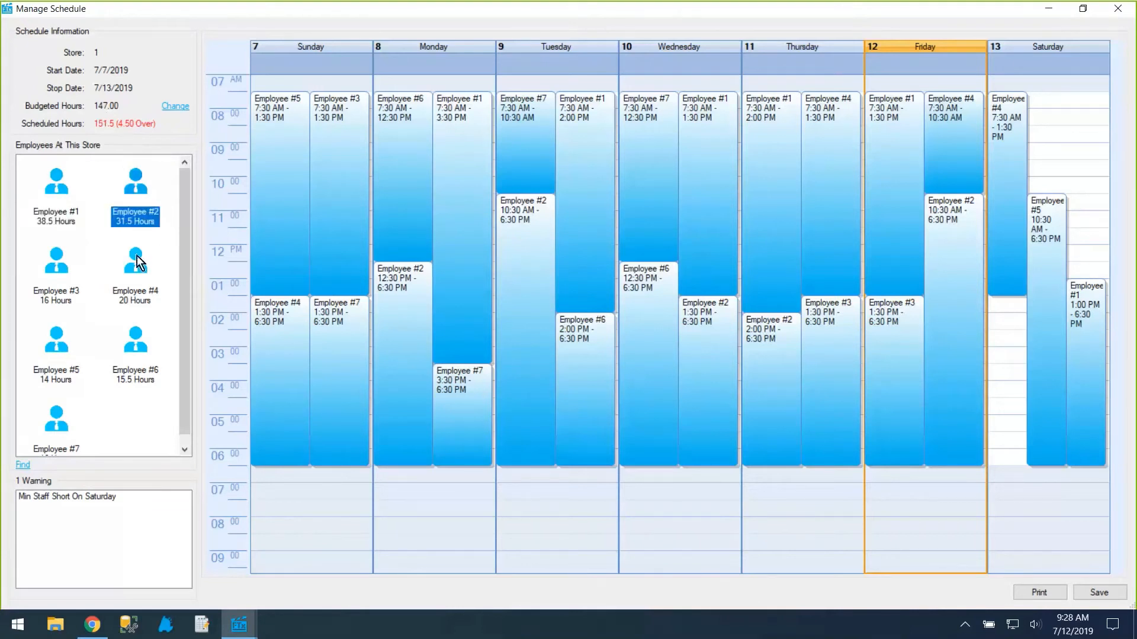
click(137, 260)
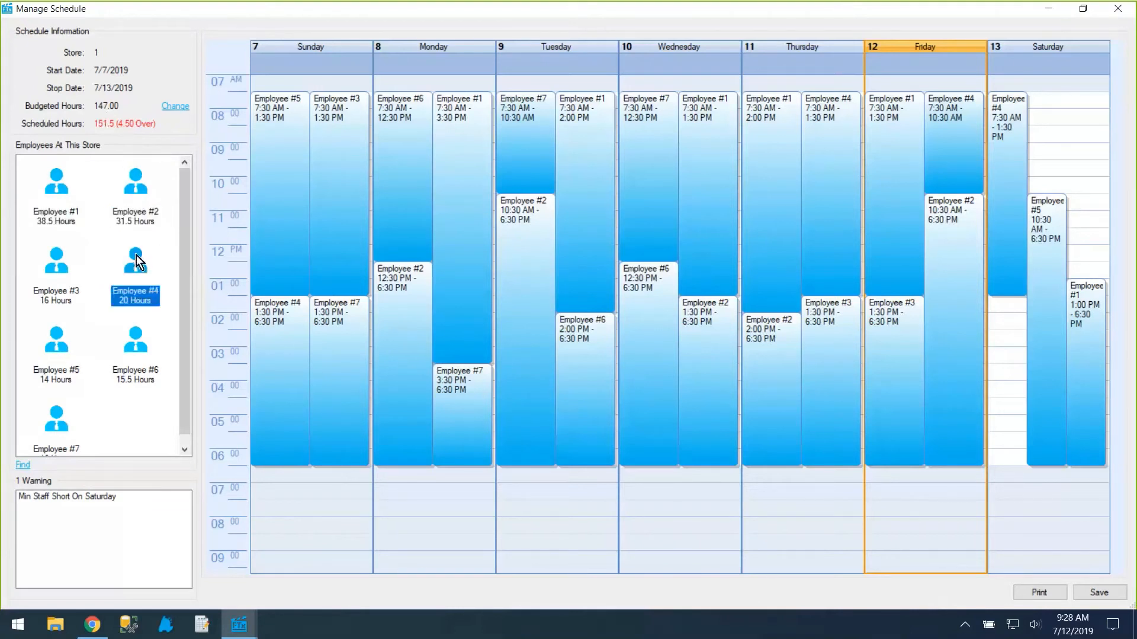
click(72, 253)
click(59, 340)
click(77, 411)
click(79, 411)
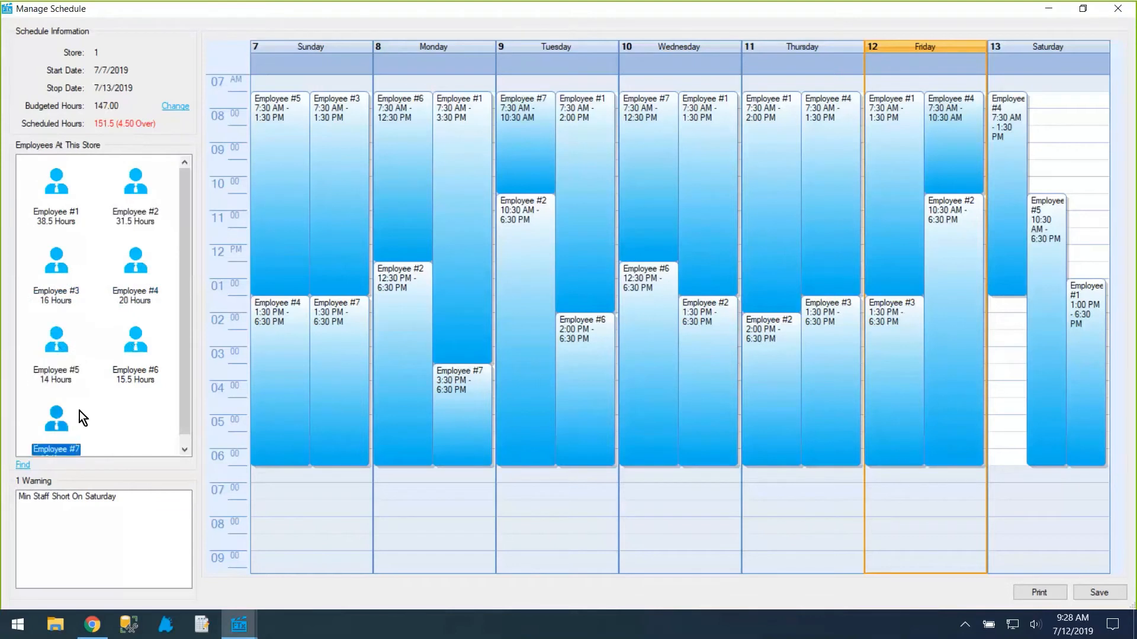
click(83, 501)
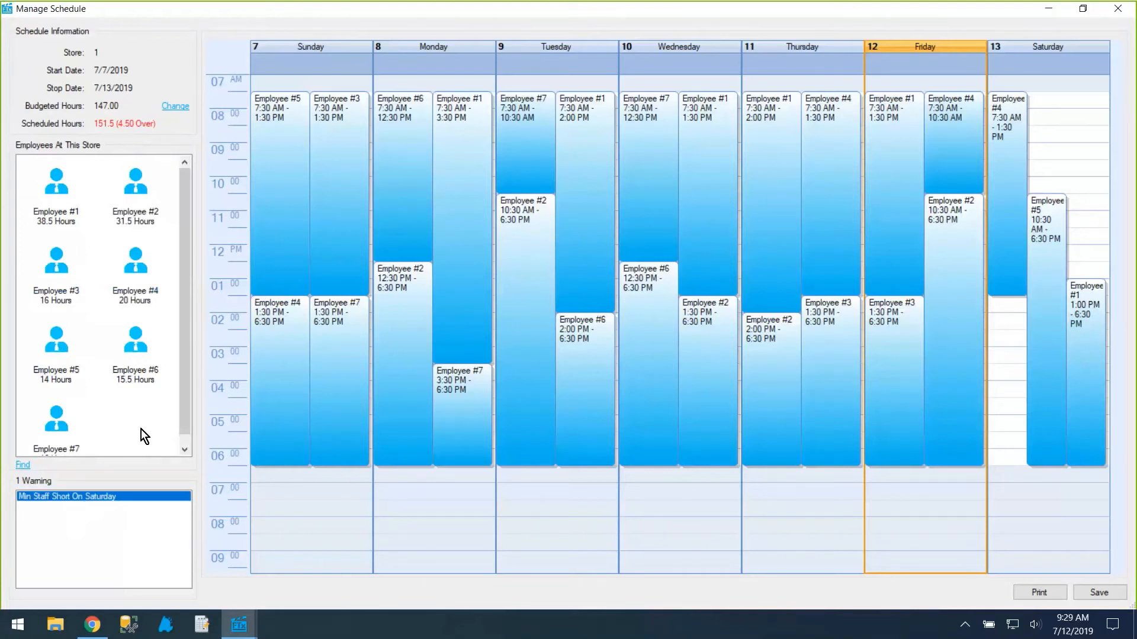
- View the employee search for the schedule, close it without selecting anyone, and return to the store's employee list
click(23, 465)
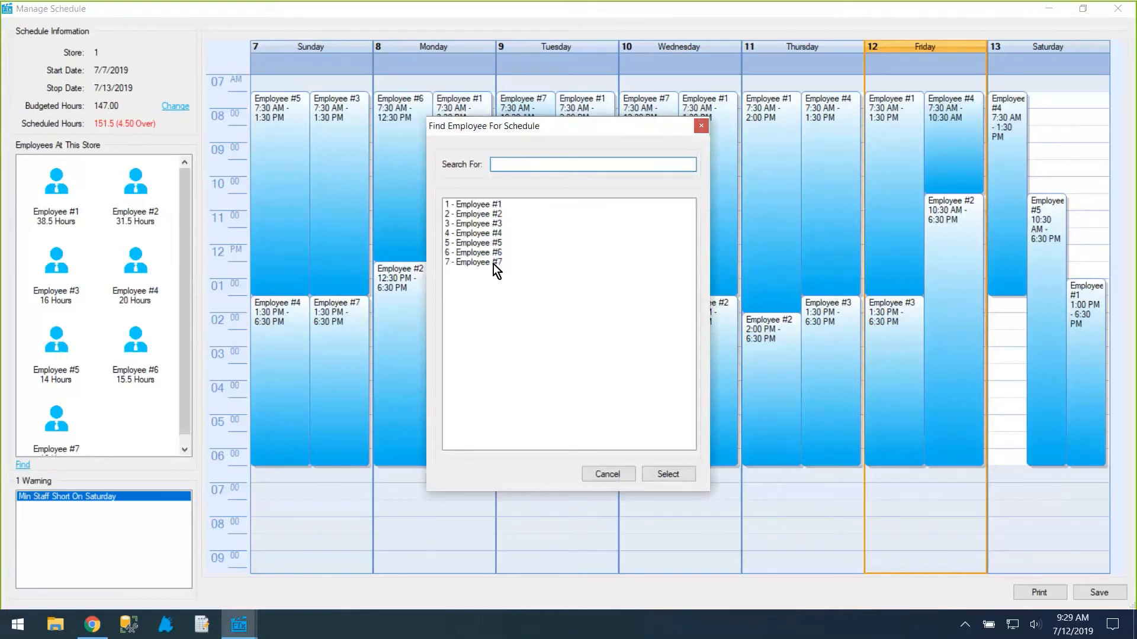
click(610, 476)
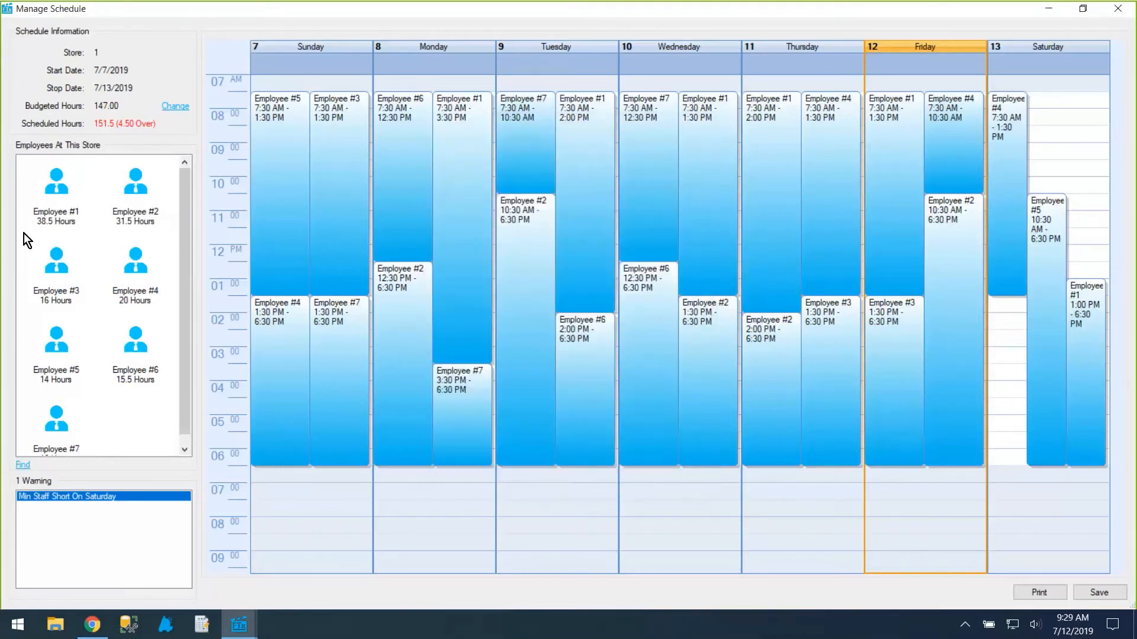
mouse_move(186, 199)
mouse_down()
mouse_move(179, 249)
mouse_move(206, 204)
mouse_move(198, 208)
mouse_up()
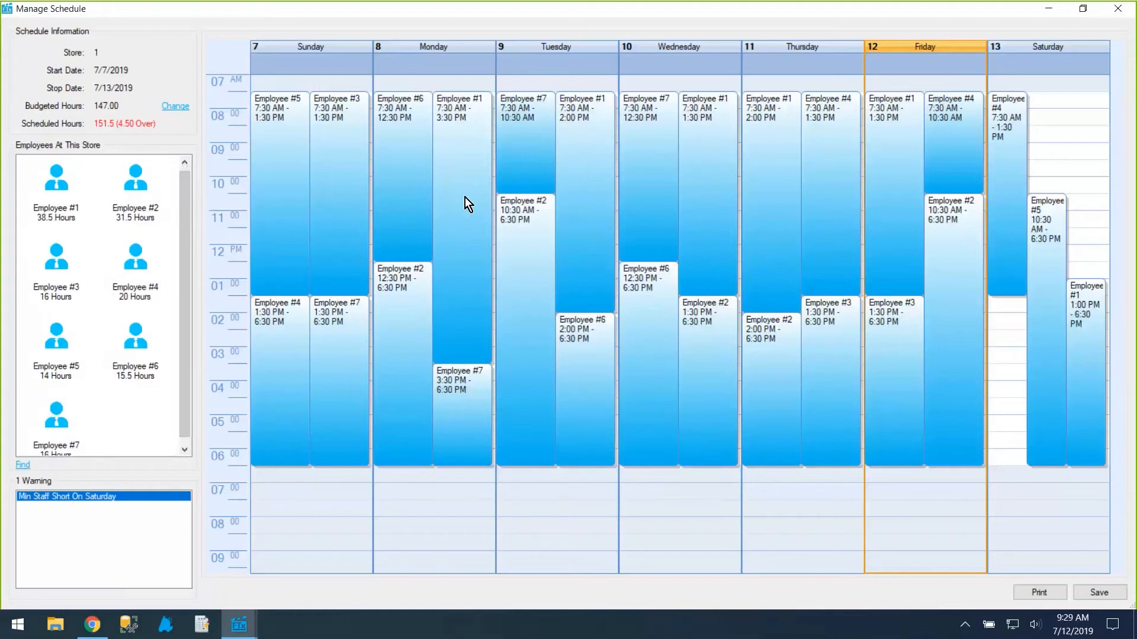
- Add Employee #2 to Saturday the 13th with a shift from 7:30 AM to 10:30 AM and no break time
click(132, 187)
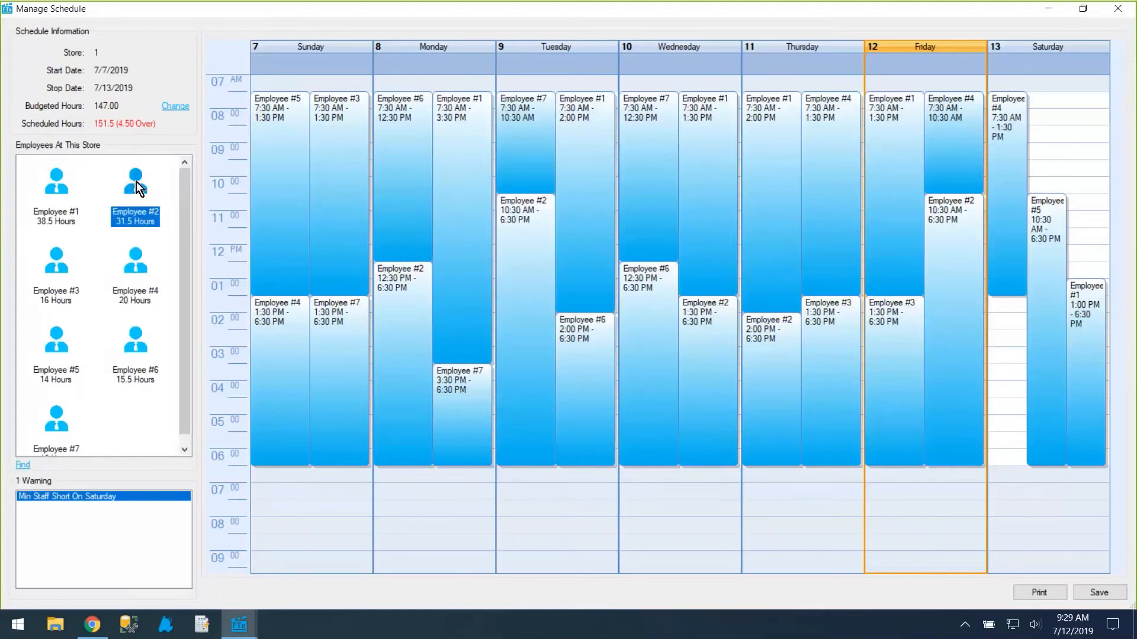
drag(136, 182, 1077, 98)
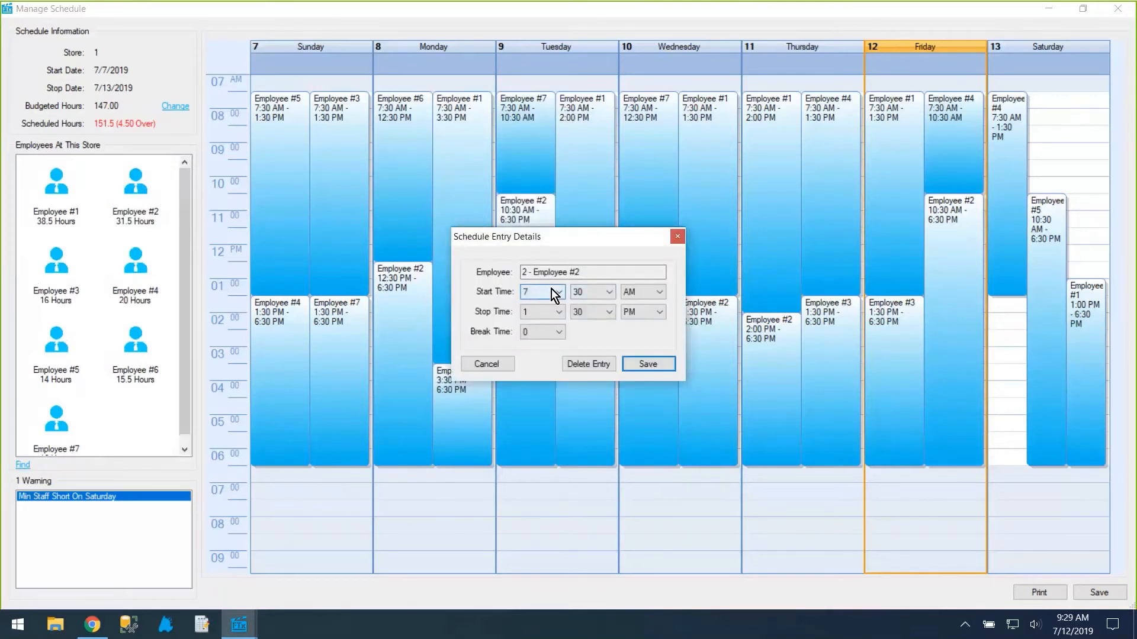
click(548, 331)
click(548, 332)
click(628, 272)
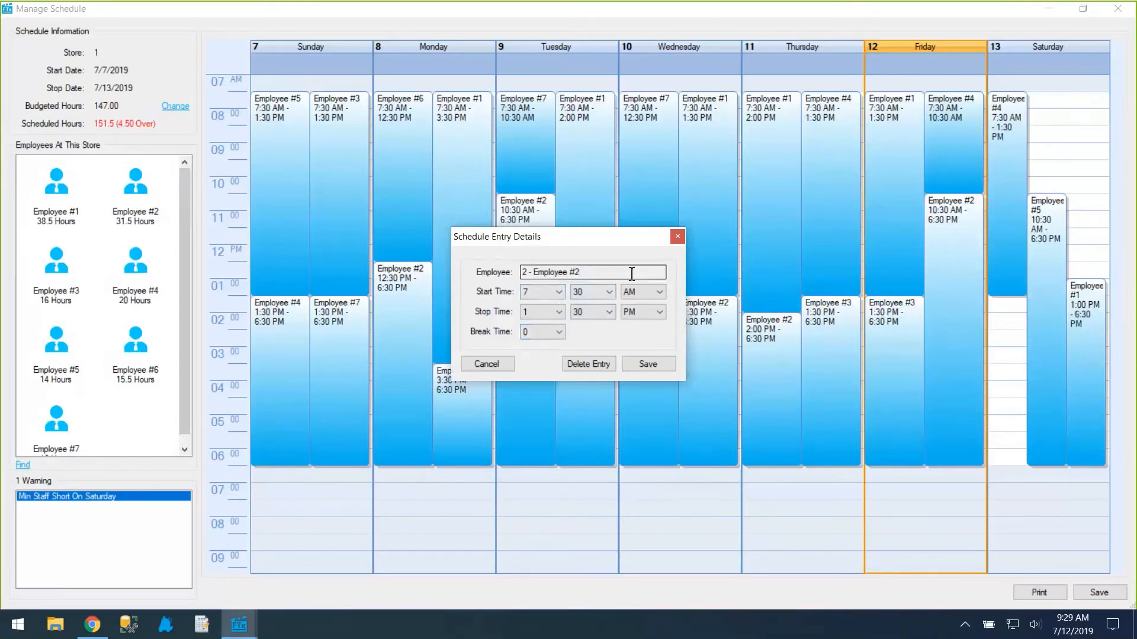
click(559, 312)
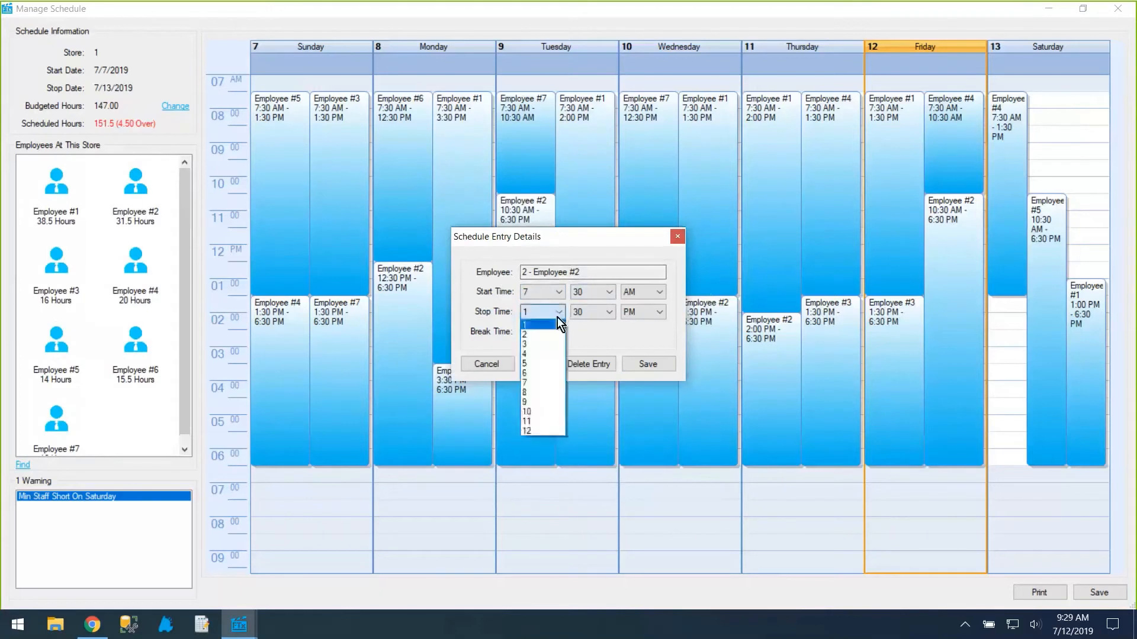
click(534, 411)
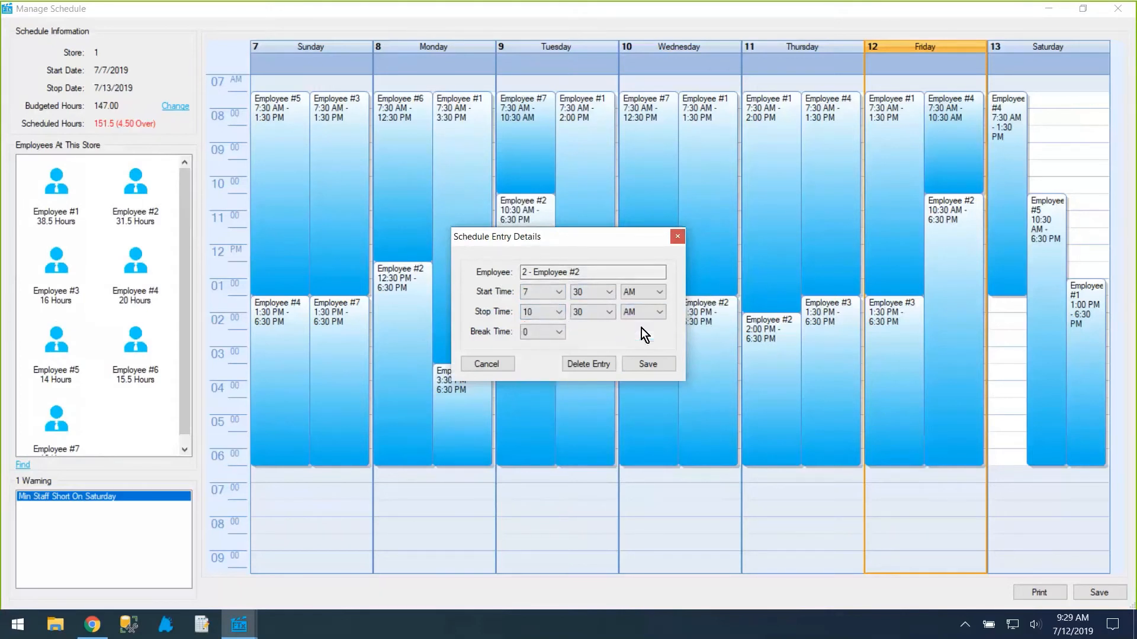
click(648, 364)
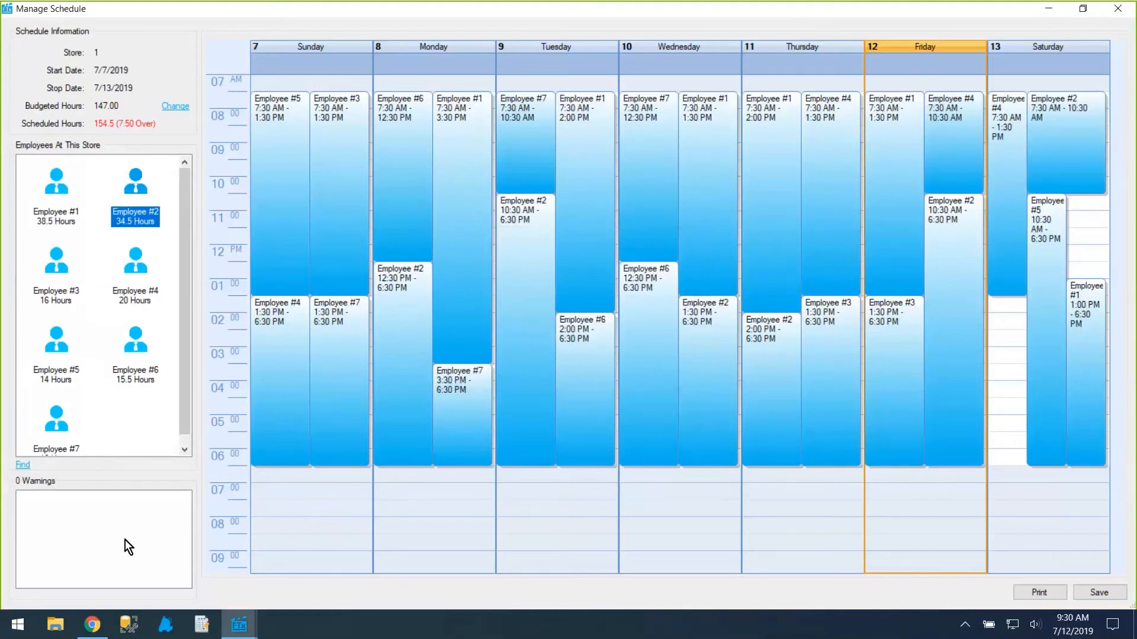
- Extend Employee #4's Saturday shift to end at 6:00 PM and check the employee's weekly hours in the employee list
click(75, 522)
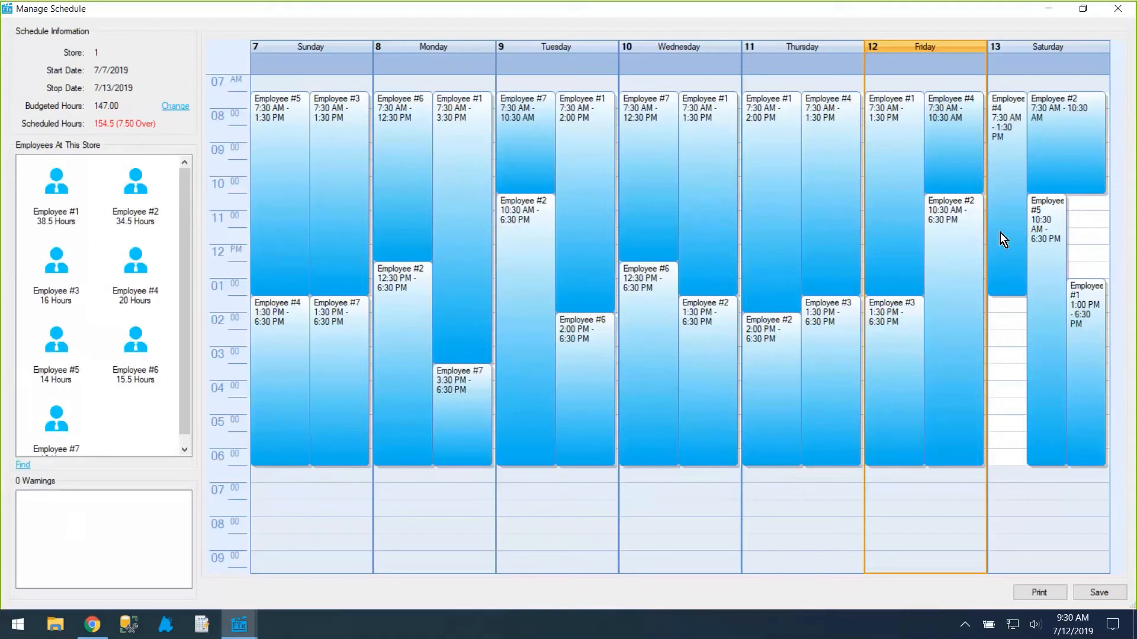
drag(1000, 232, 1001, 234)
drag(1004, 293, 1003, 98)
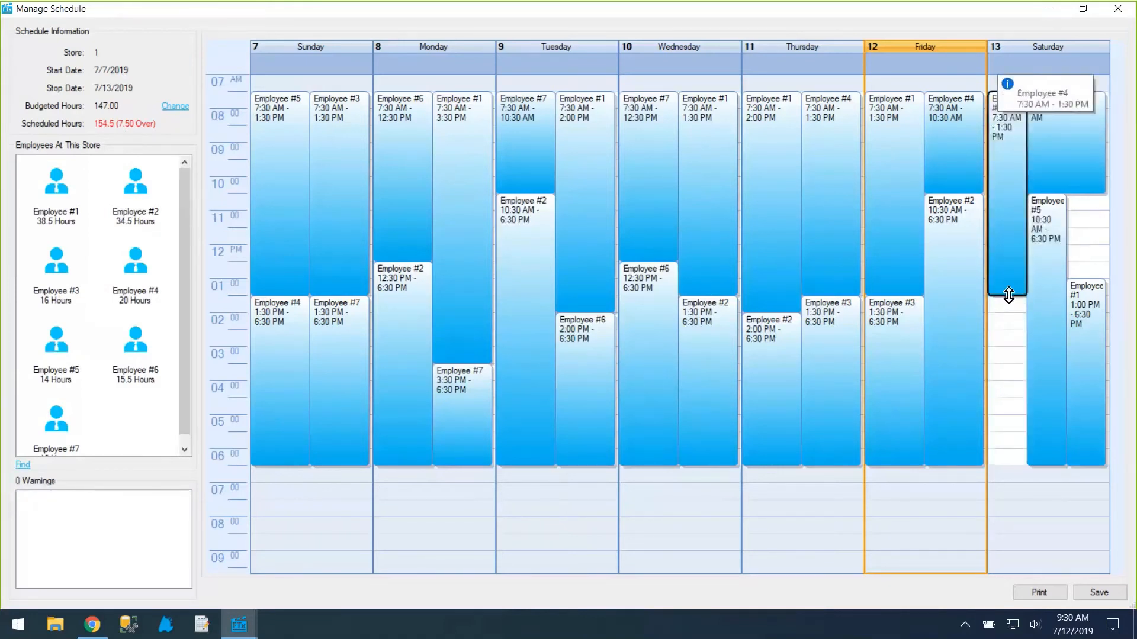
drag(1007, 295, 1010, 453)
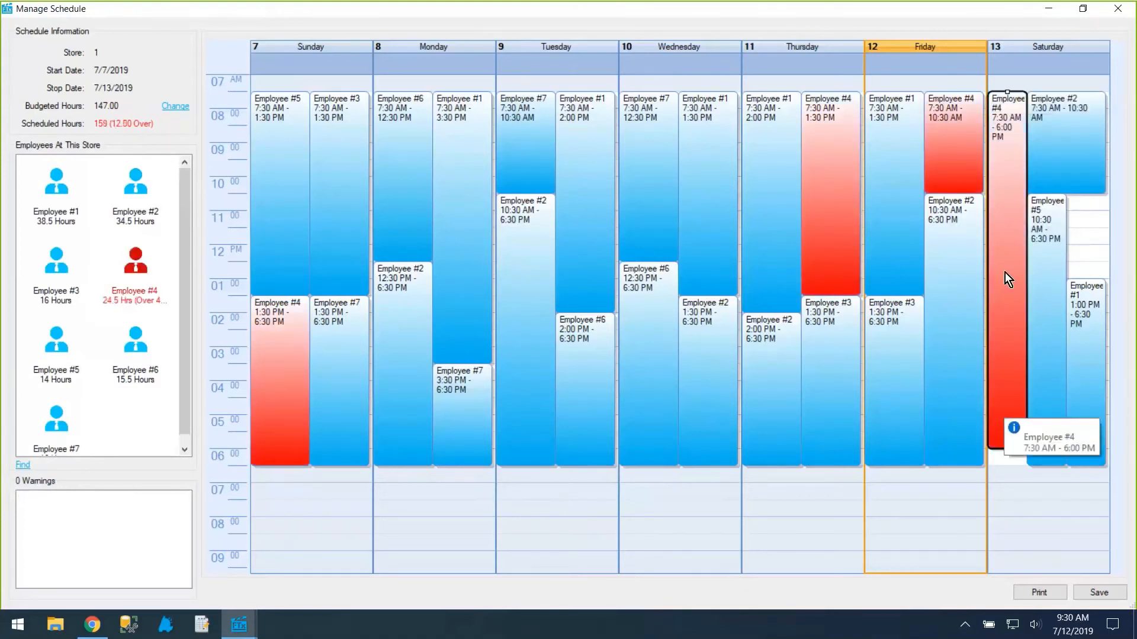
click(137, 264)
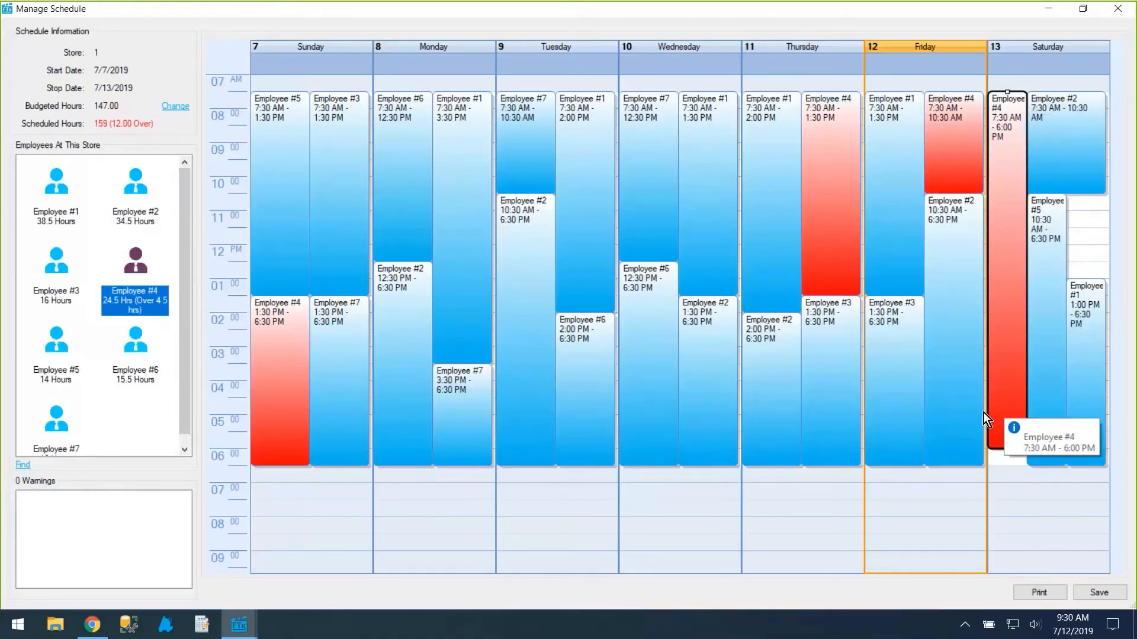
click(998, 448)
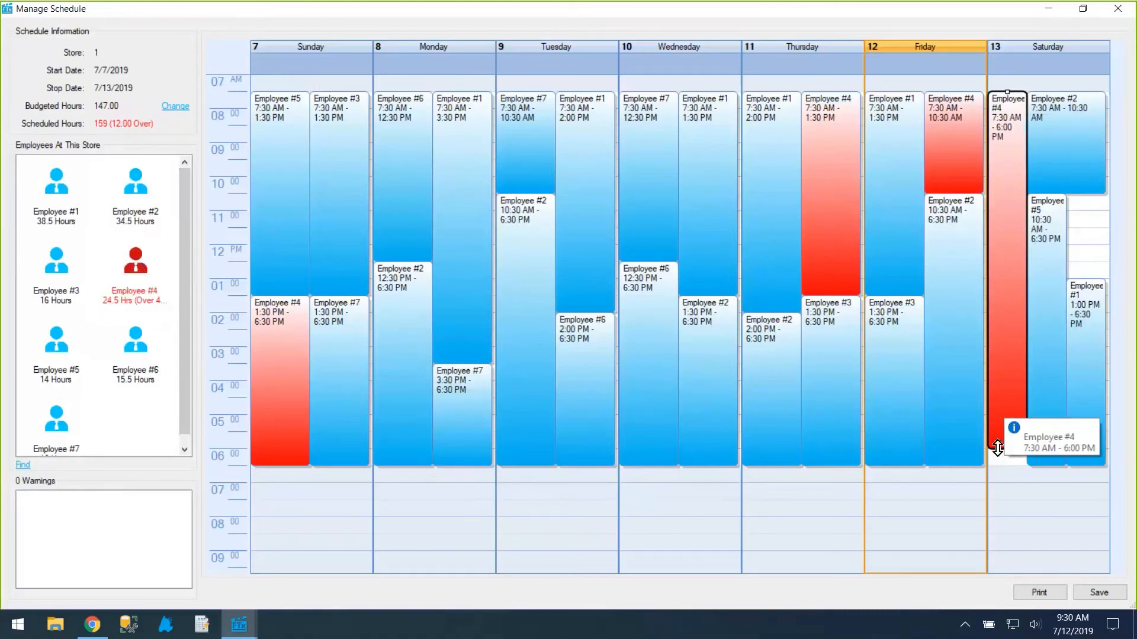
- Shorten Employee #4's Saturday shift so it runs from 7:30 AM to 10:30 AM
drag(997, 449, 1005, 277)
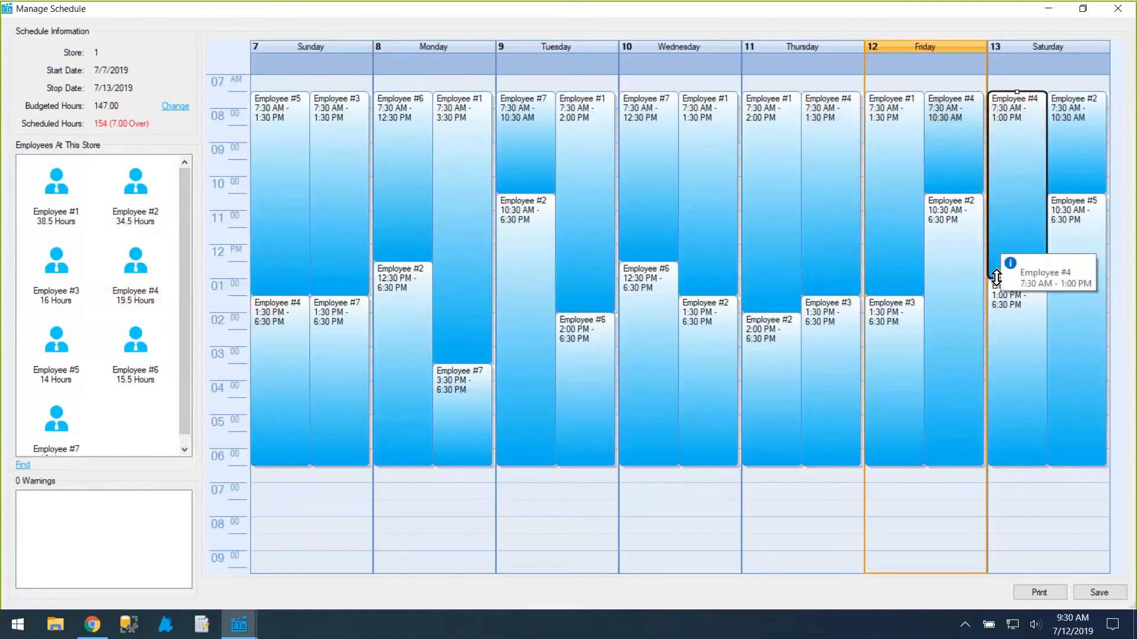
drag(997, 277, 997, 260)
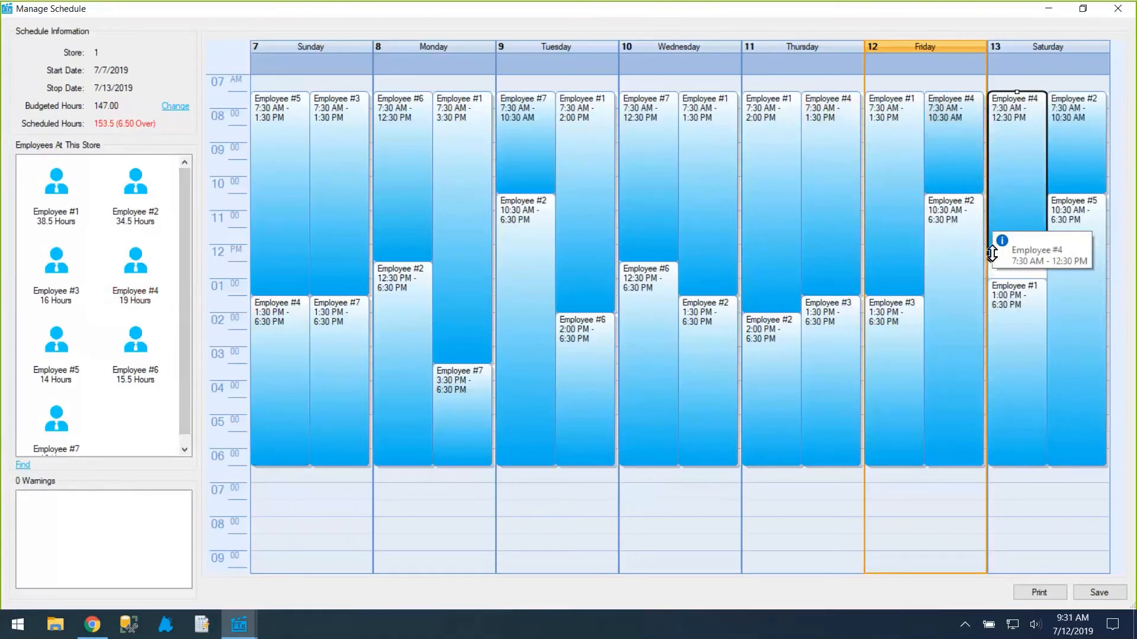
drag(992, 261, 999, 190)
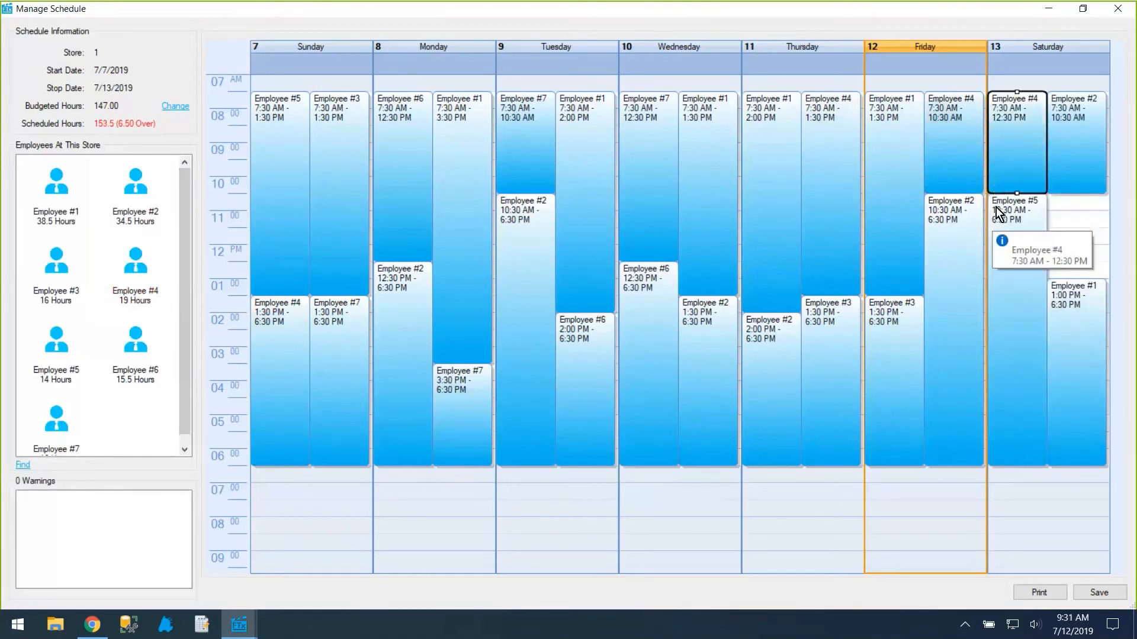
- Check Saturday's minimum staff warning against the late-morning gap beside Employee #5's shift, and save the schedule
click(88, 497)
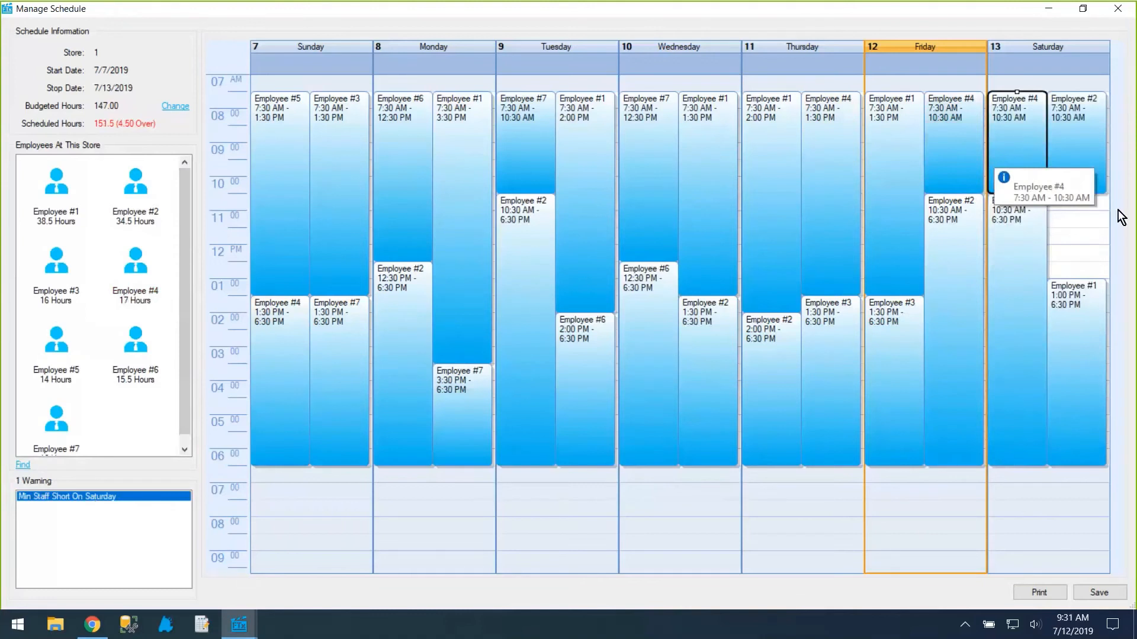
click(1064, 220)
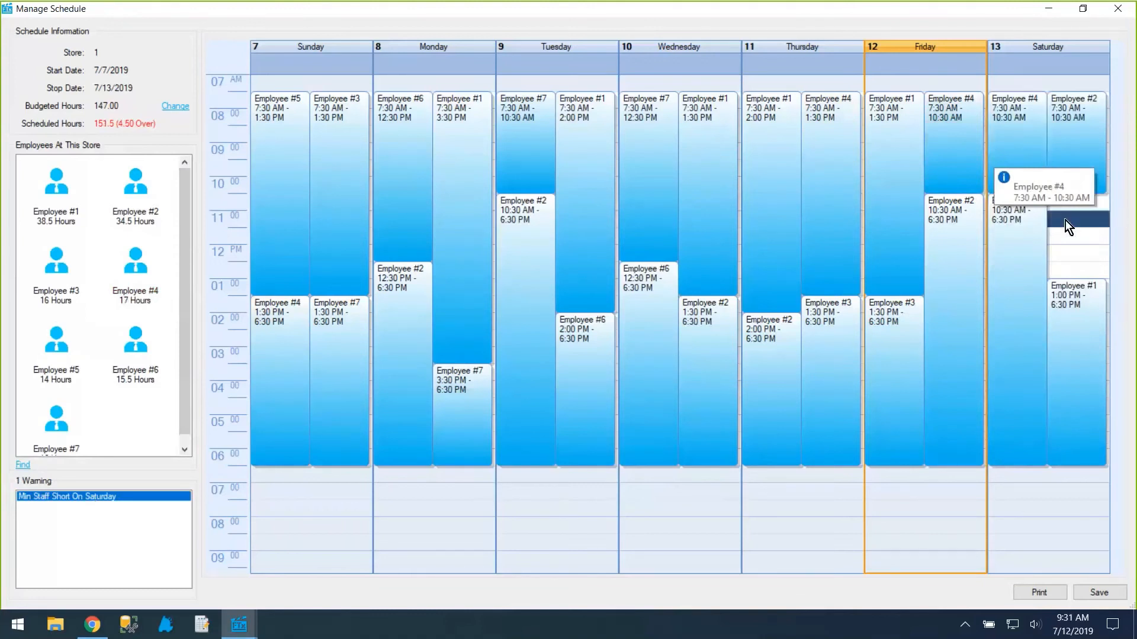
click(1024, 243)
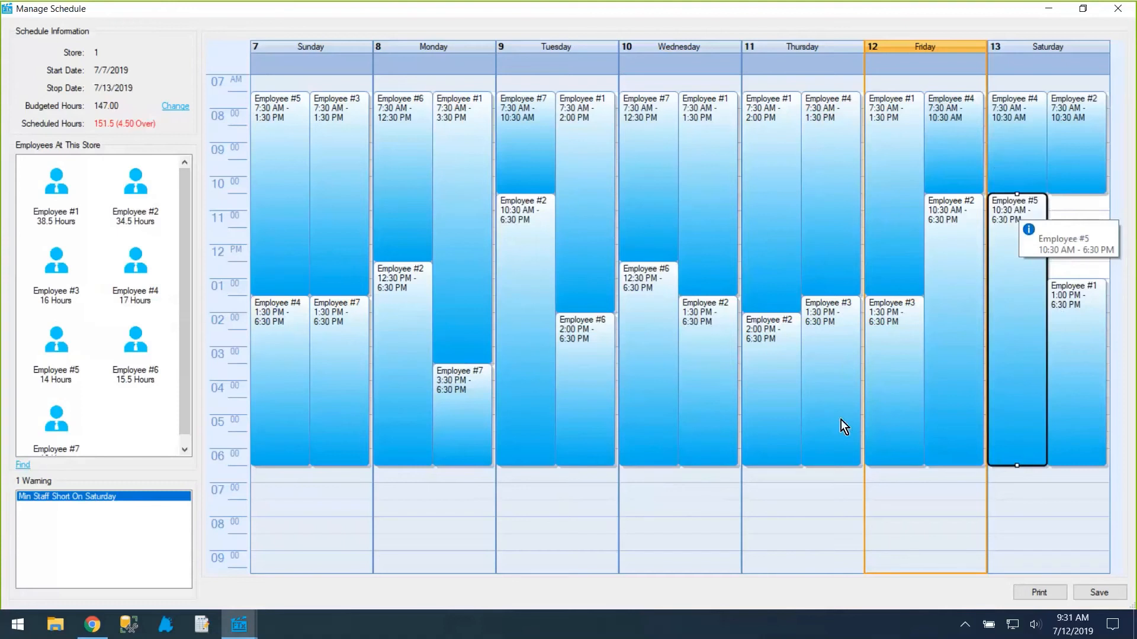
click(1098, 593)
click(591, 351)
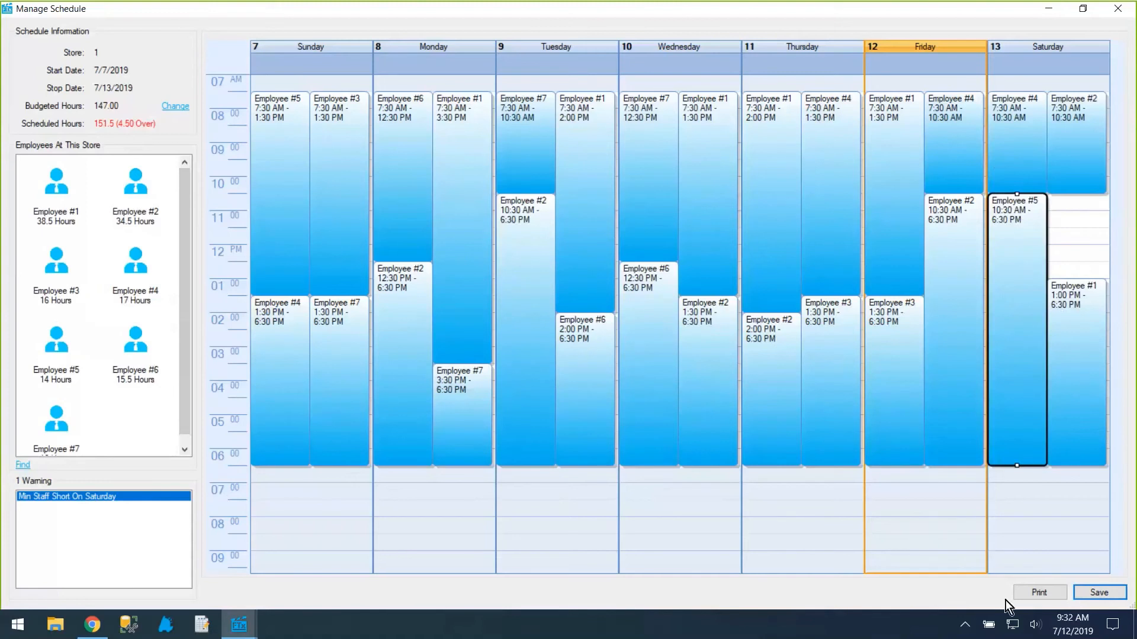
- Generate the Full Schedule report, view the file types it can be exported to, and close it without exporting
click(1025, 589)
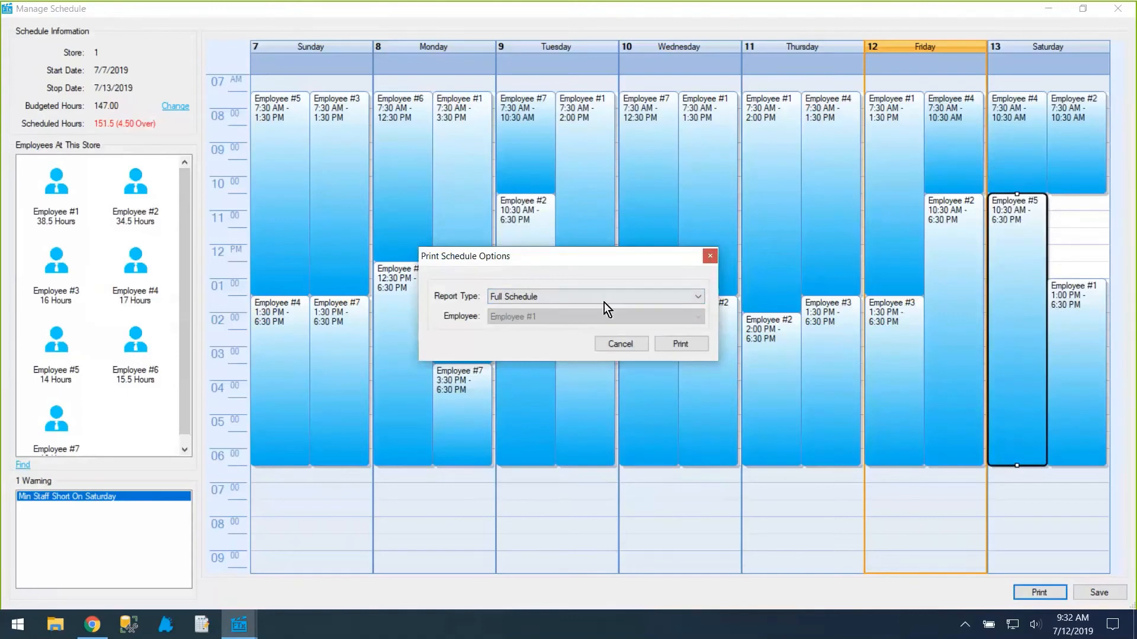
click(668, 344)
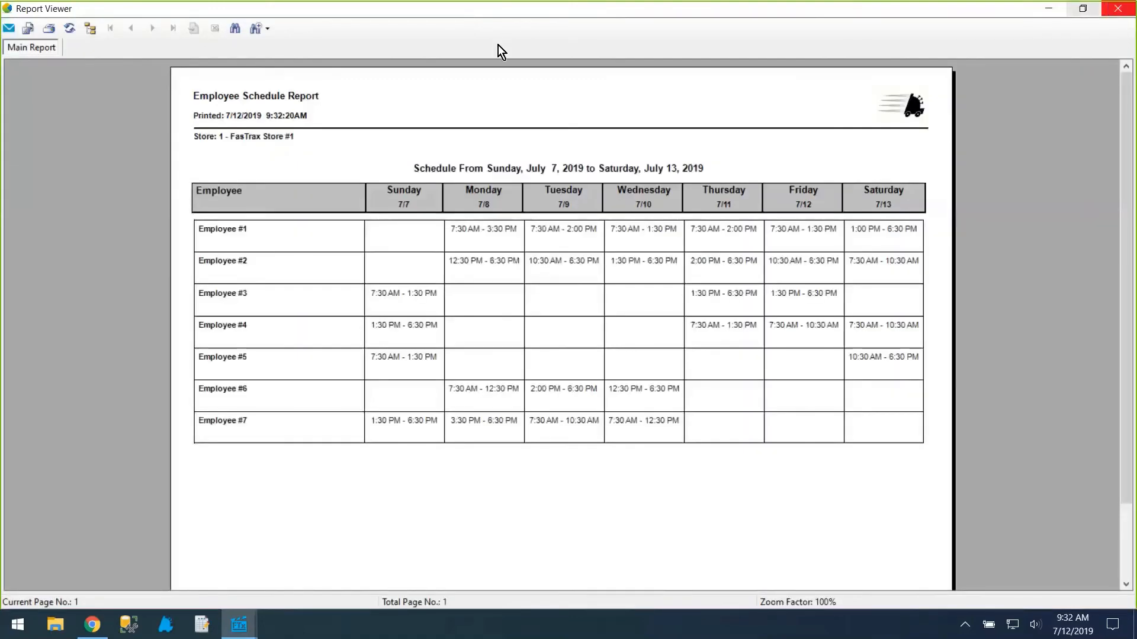
click(31, 33)
click(221, 363)
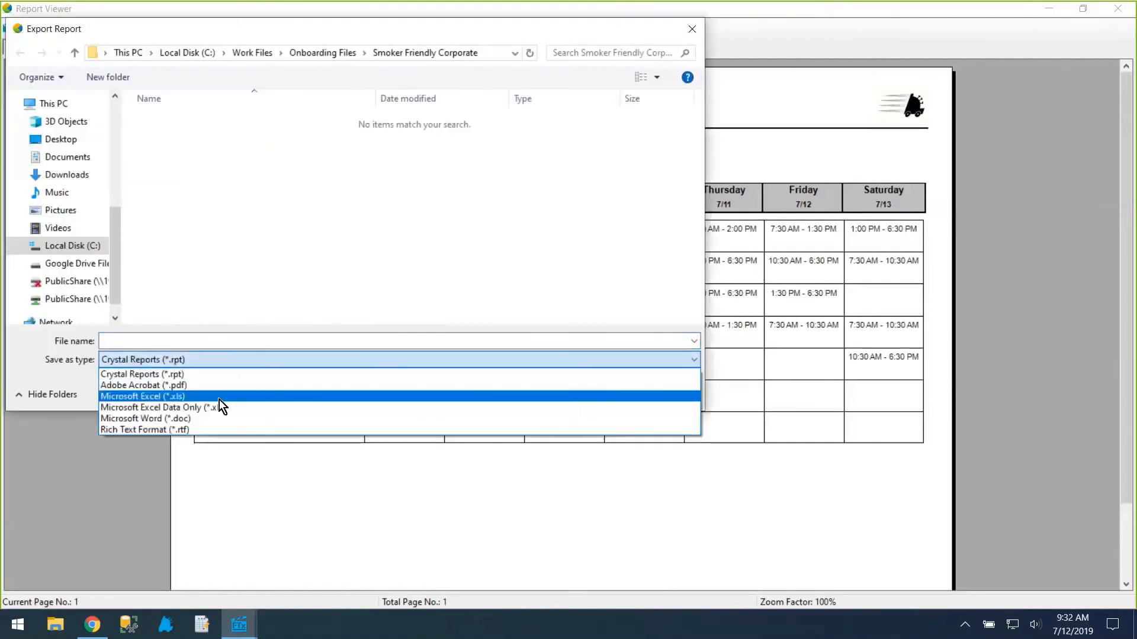
click(413, 257)
click(691, 29)
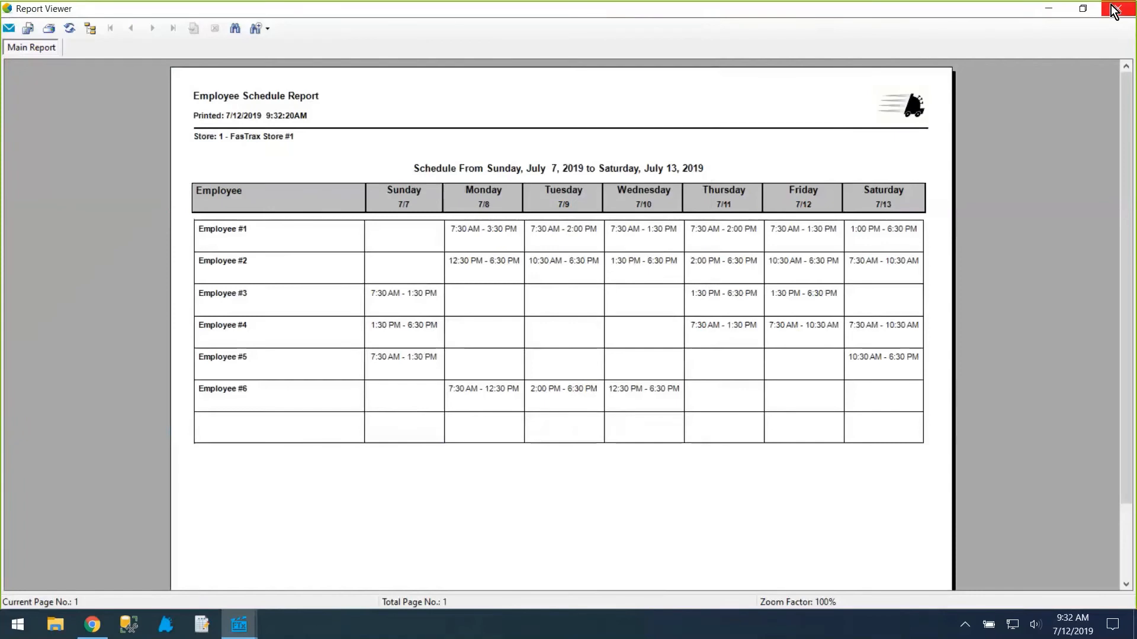
click(1113, 9)
- Return to the print schedule options, view the available report types, cancel printing, and close the schedule
mouse_move(244, 634)
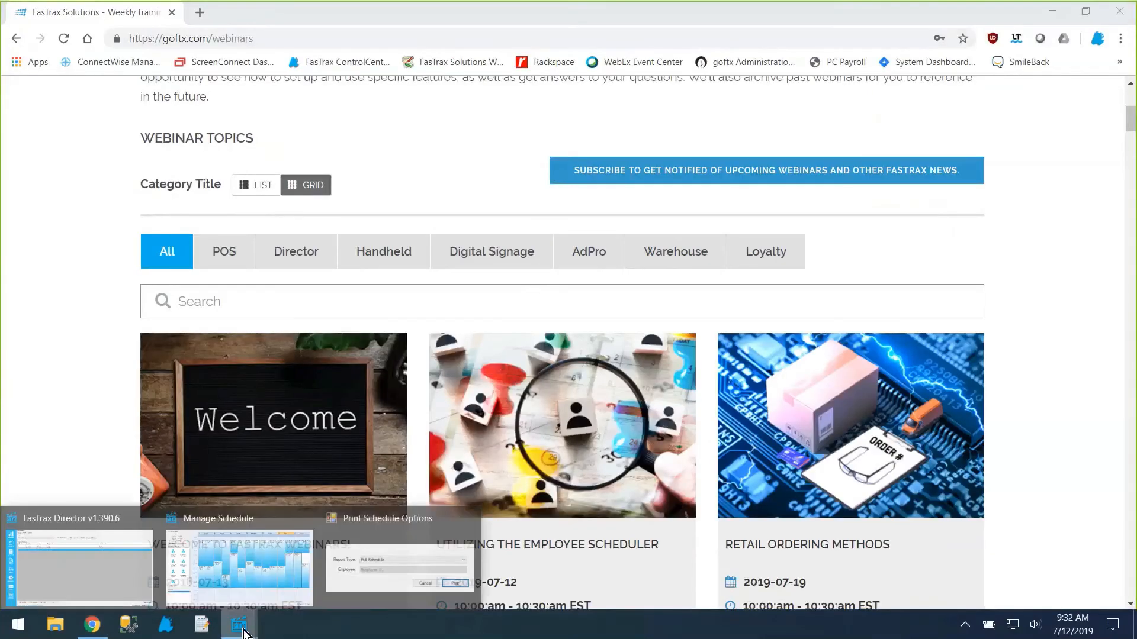
click(391, 571)
click(536, 296)
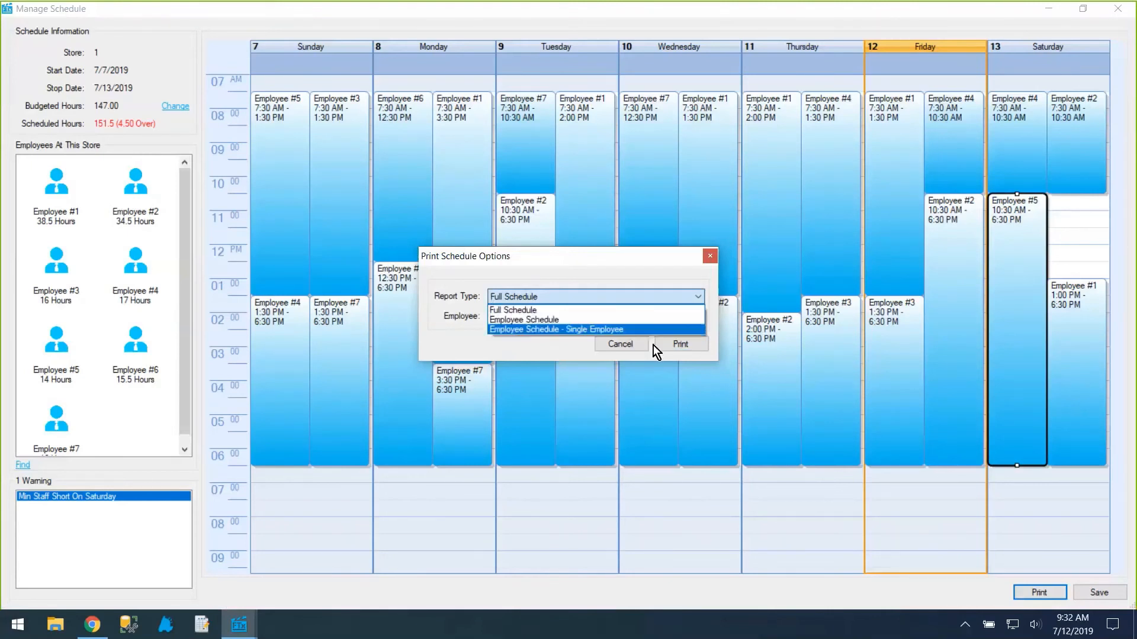
click(634, 348)
click(634, 349)
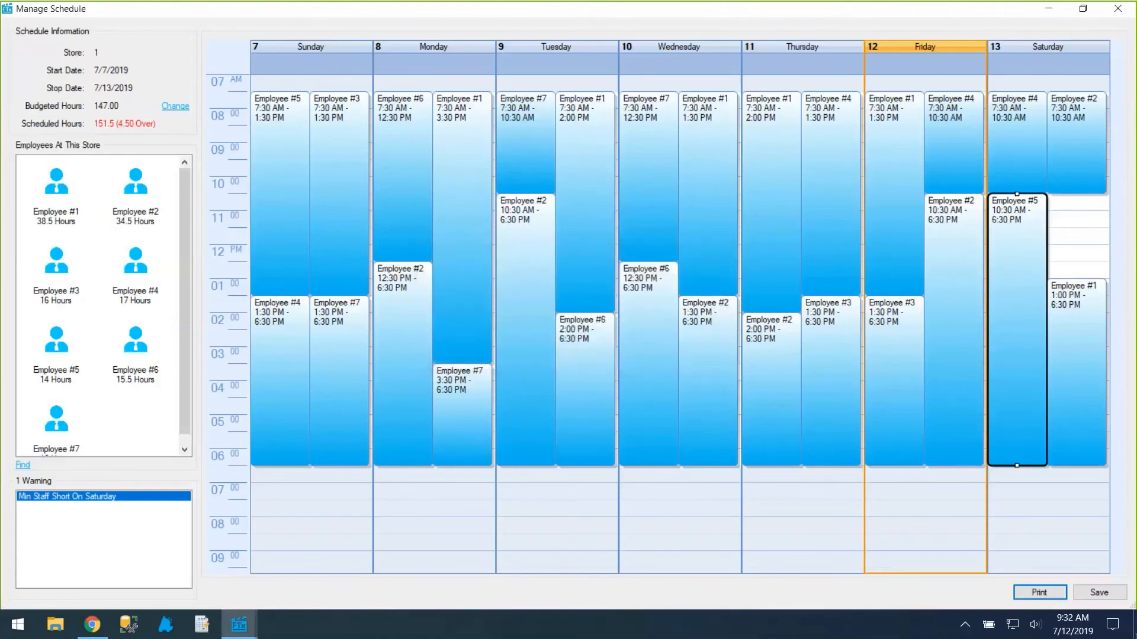
click(1122, 12)
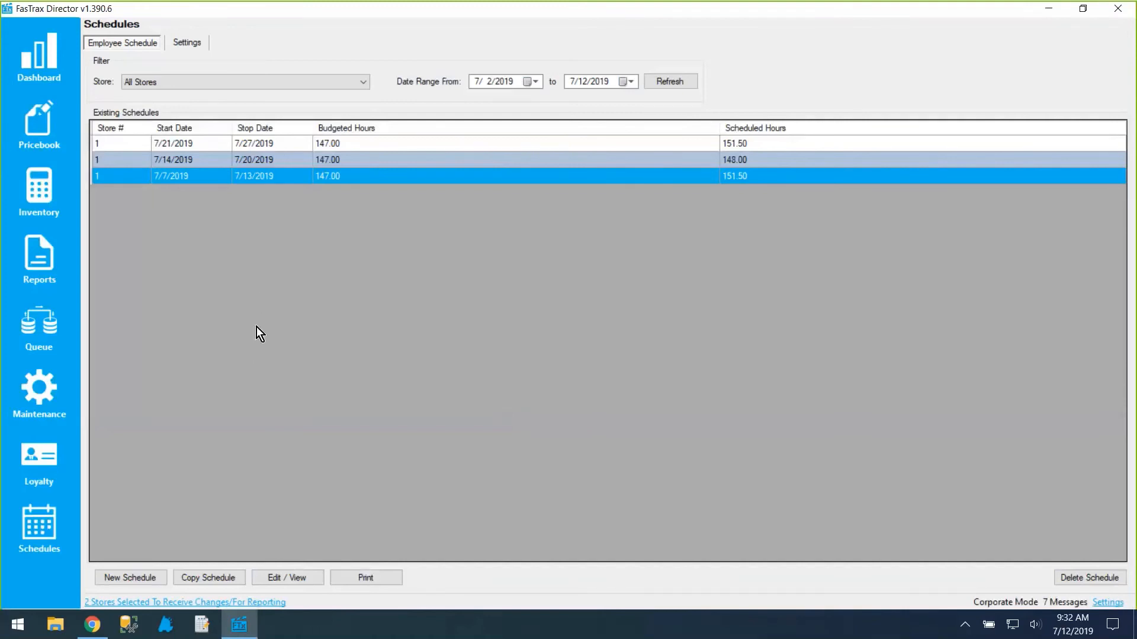
- Switch to FasTrax POS and log in by keypad with the employee ID and password
click(165, 625)
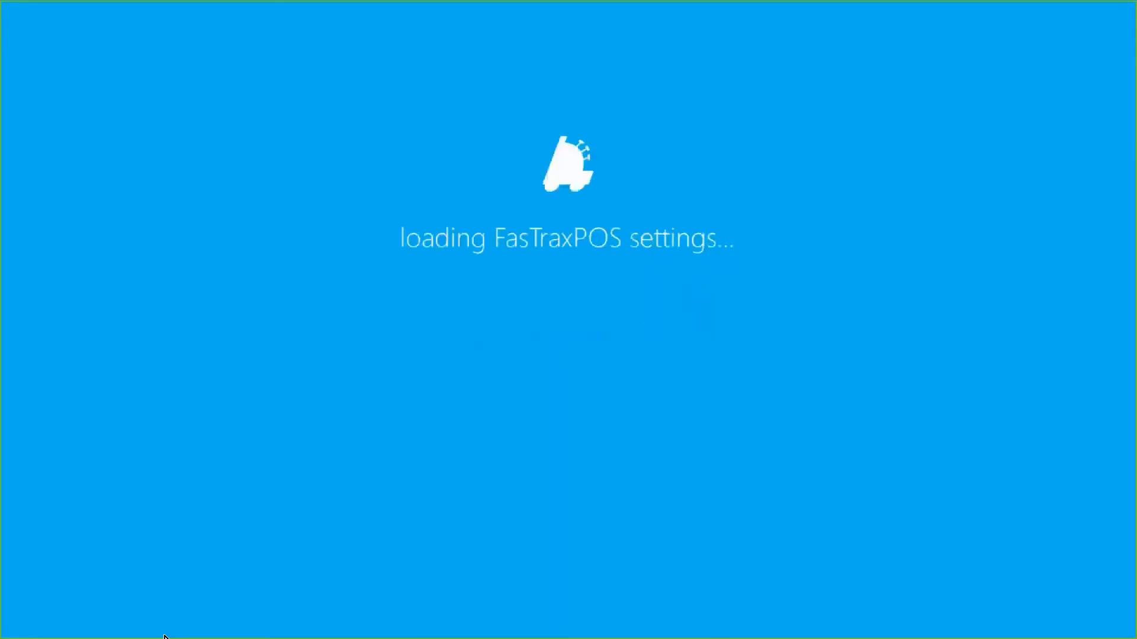
click(314, 276)
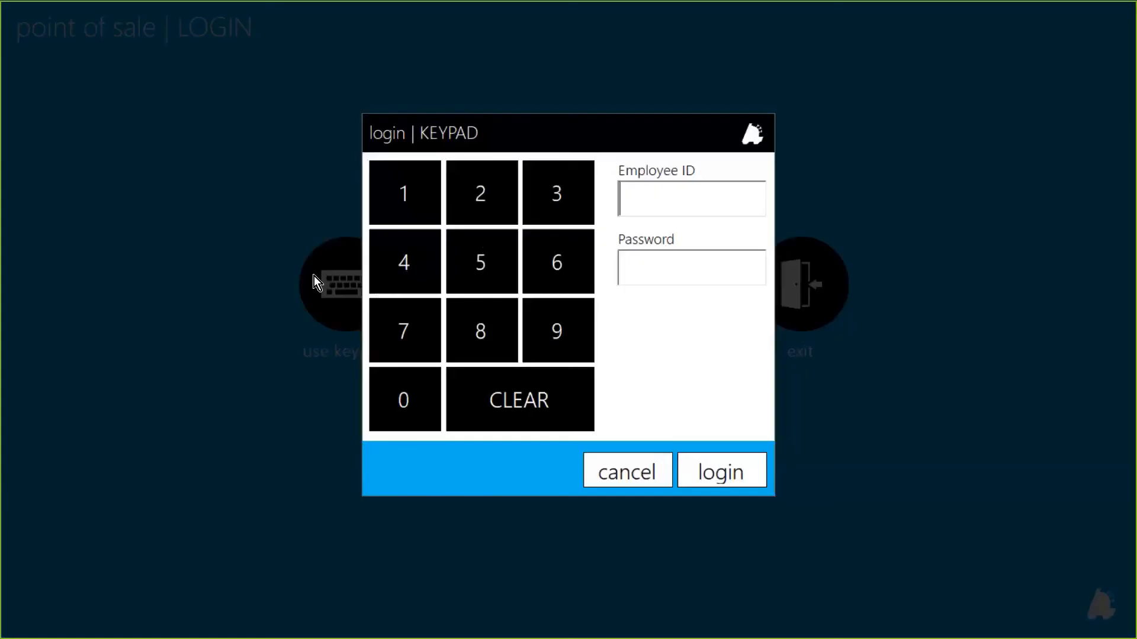
text(1)
key(Tab)
text(1)
key(Return)
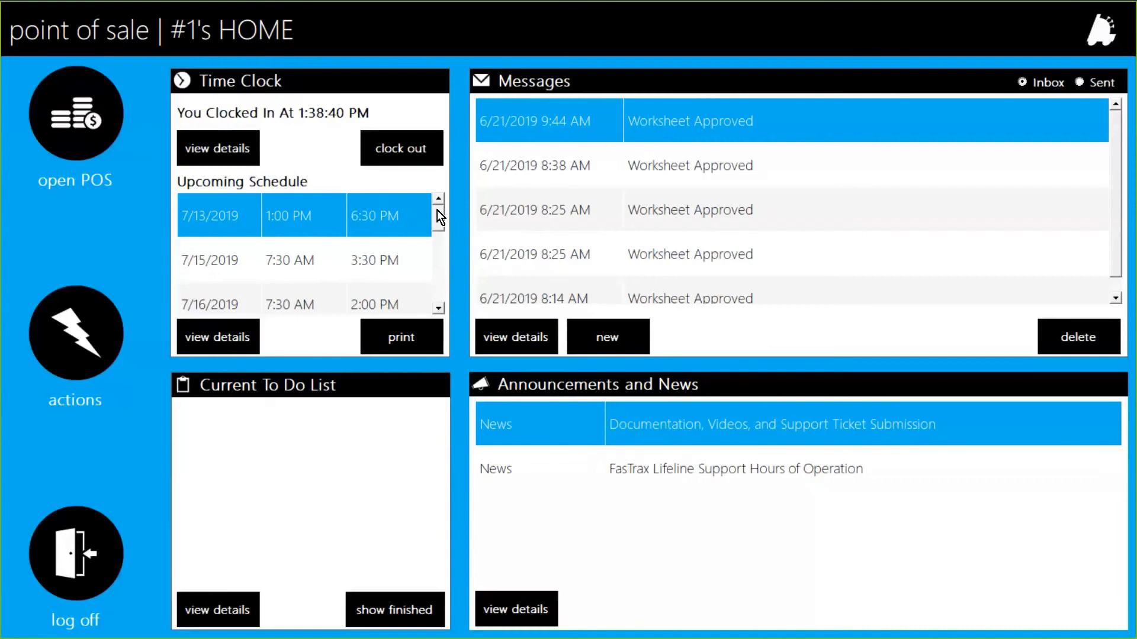
- Look over the employee's upcoming schedule and open its details for the week of 07/07/2019
mouse_move(437, 211)
mouse_down()
mouse_move(434, 295)
mouse_move(444, 222)
mouse_move(445, 289)
mouse_move(449, 212)
mouse_up()
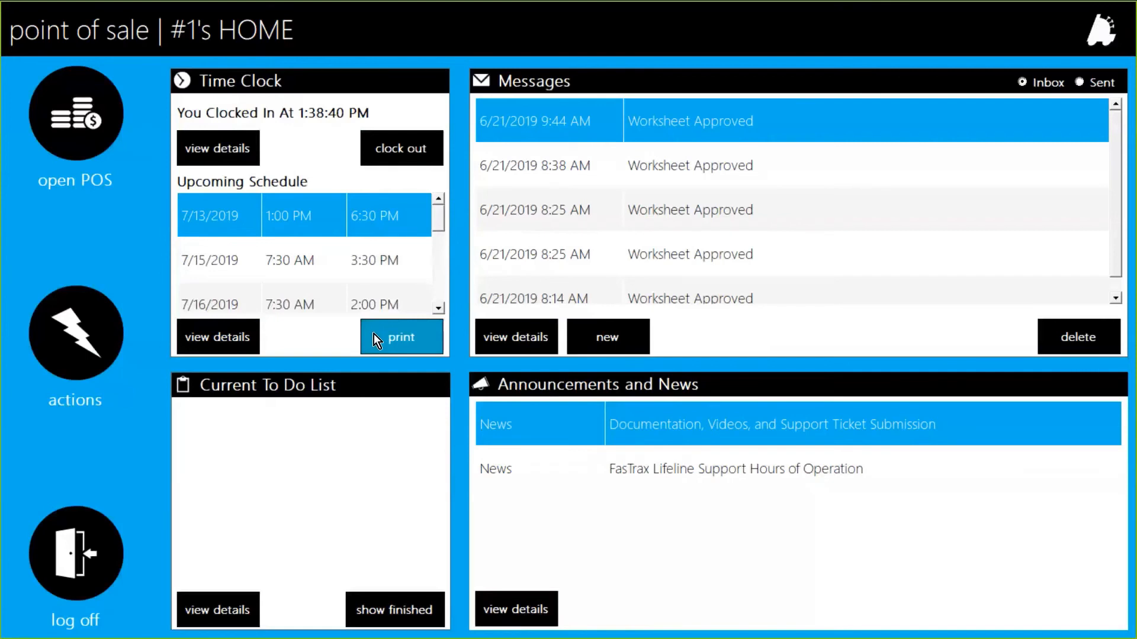
click(231, 336)
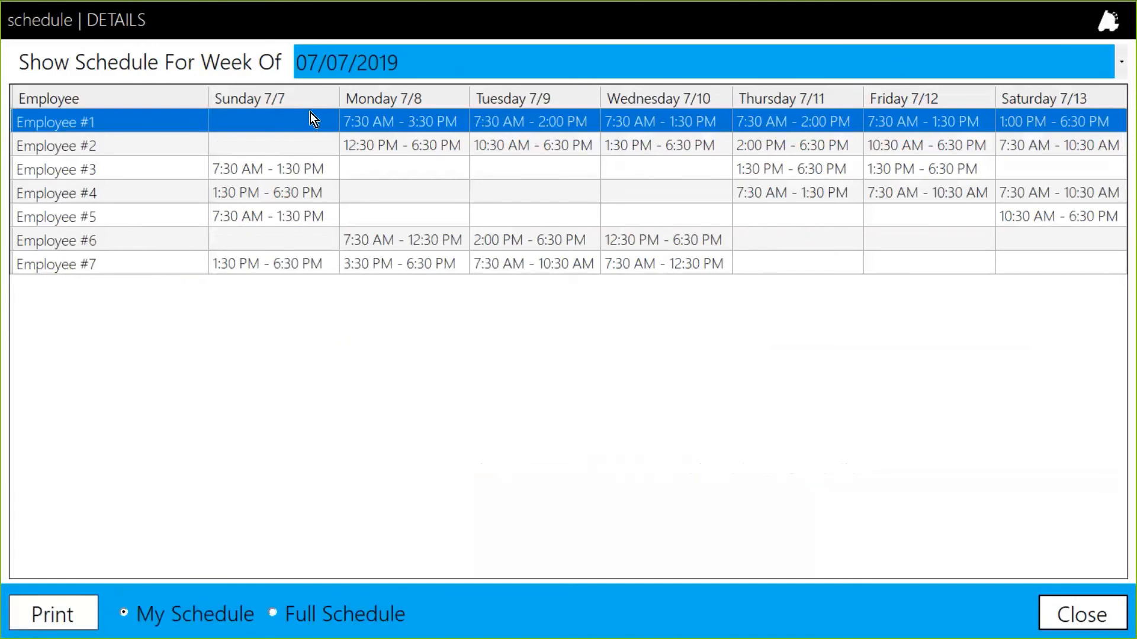
click(261, 168)
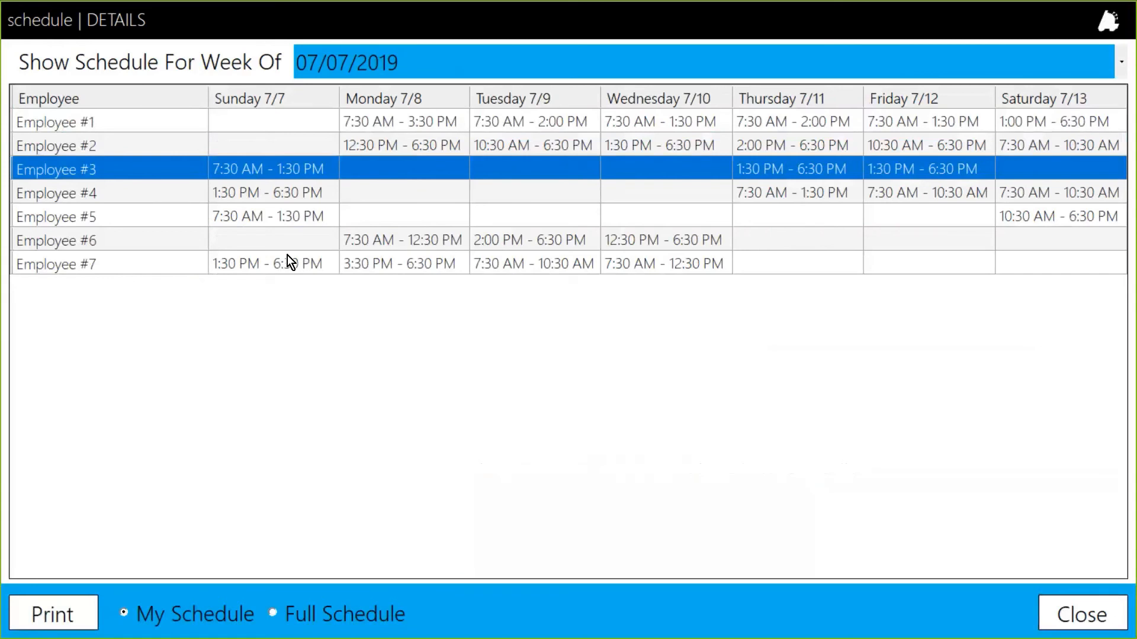
- View the schedules for the weeks of 07/14/2019 and 07/21/2019, and go back to the week of 07/07/2019
click(526, 67)
click(485, 124)
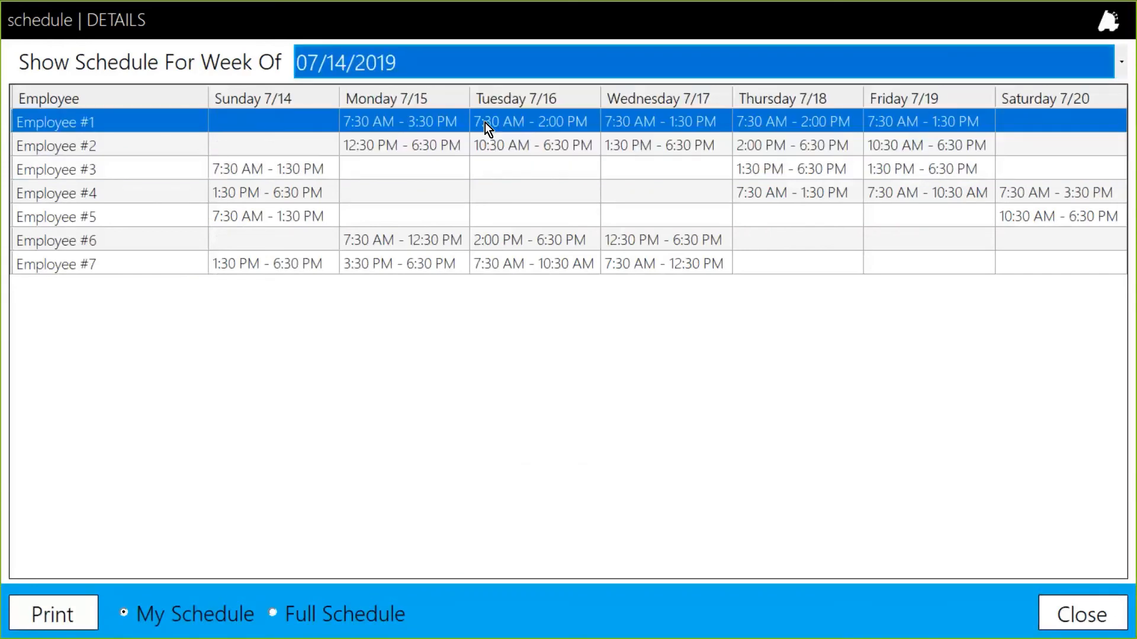
click(464, 76)
click(428, 155)
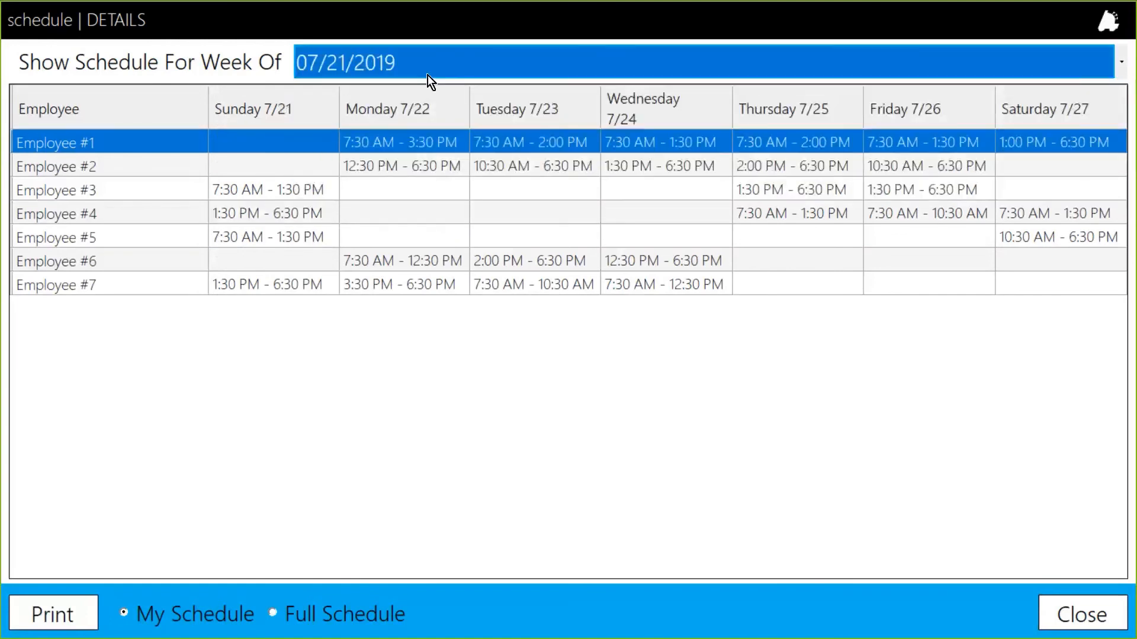
click(427, 77)
click(426, 90)
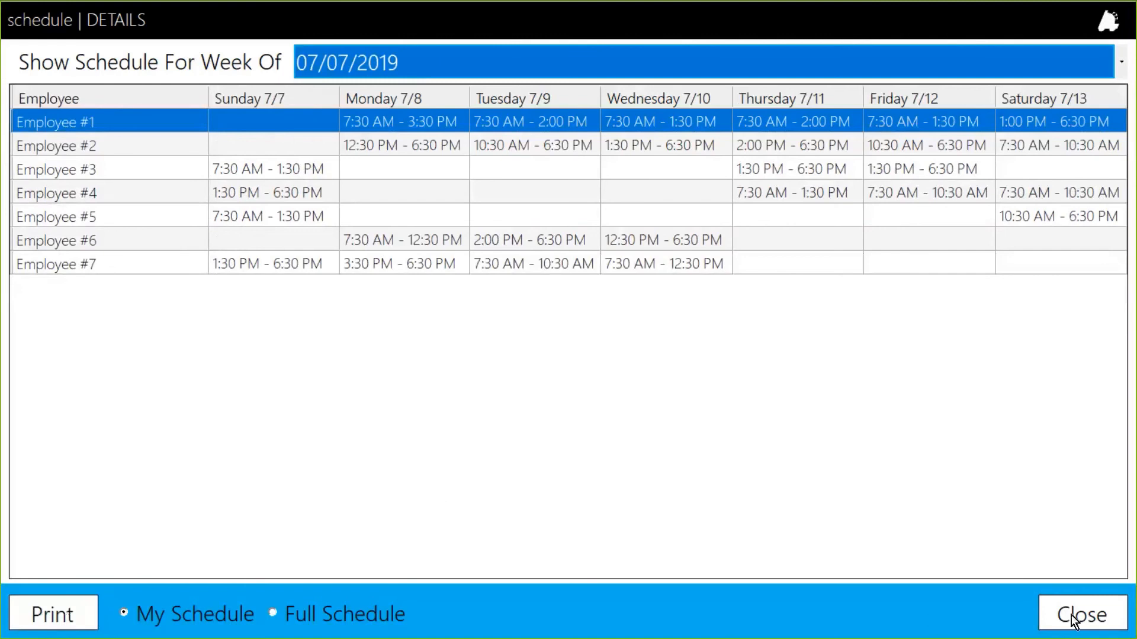
- Close the schedule details, log off, and exit the point of sale to return to FasTrax Director
click(1102, 610)
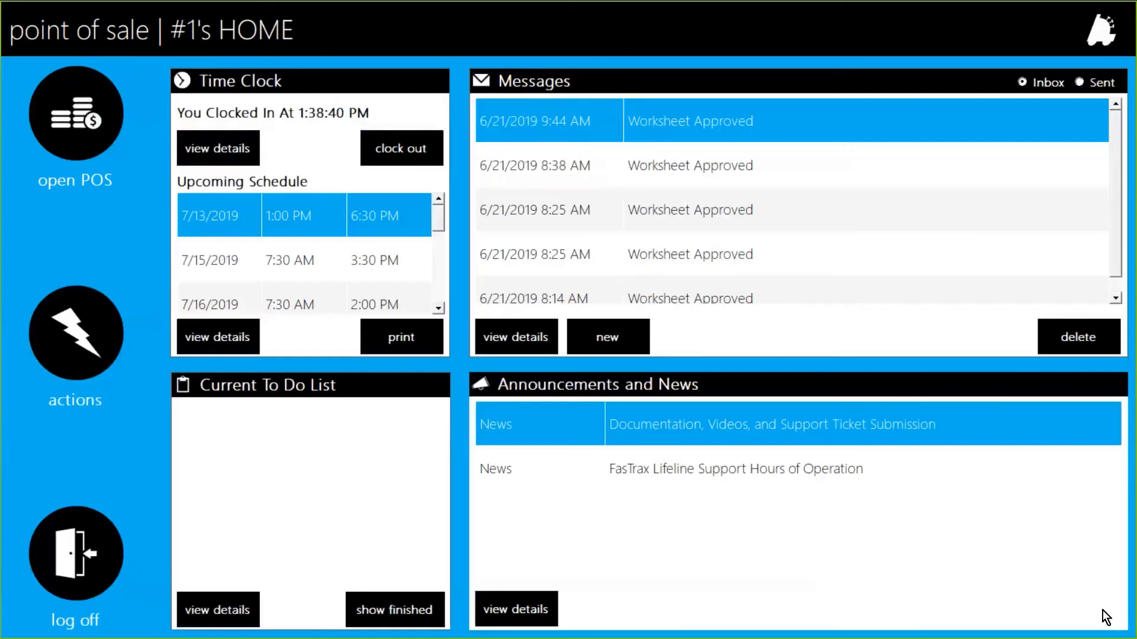
click(94, 548)
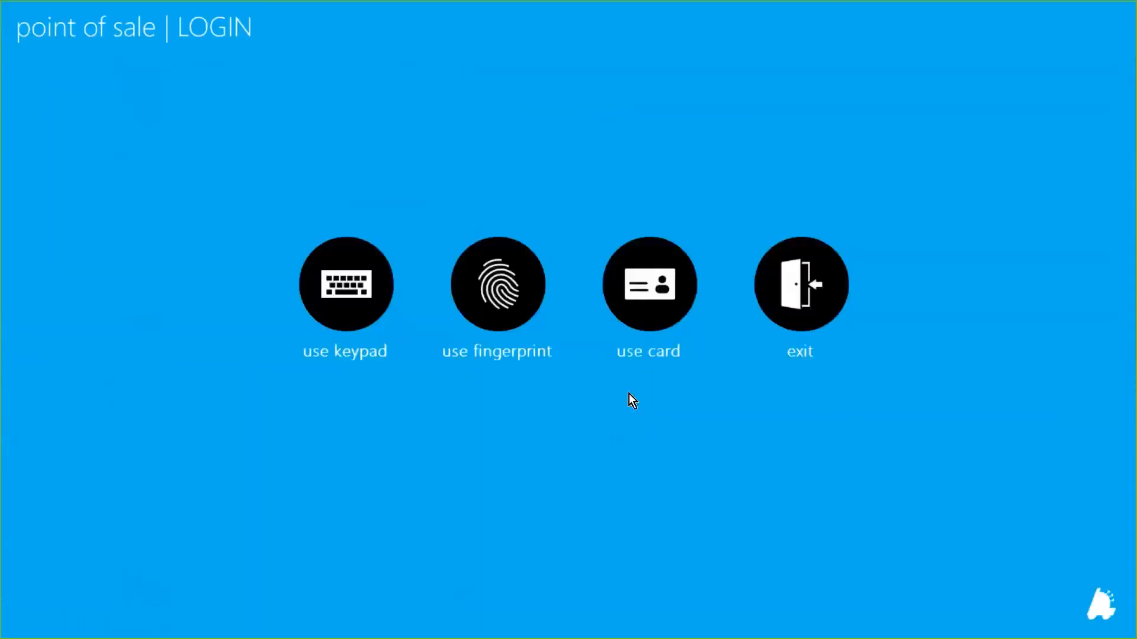
click(837, 280)
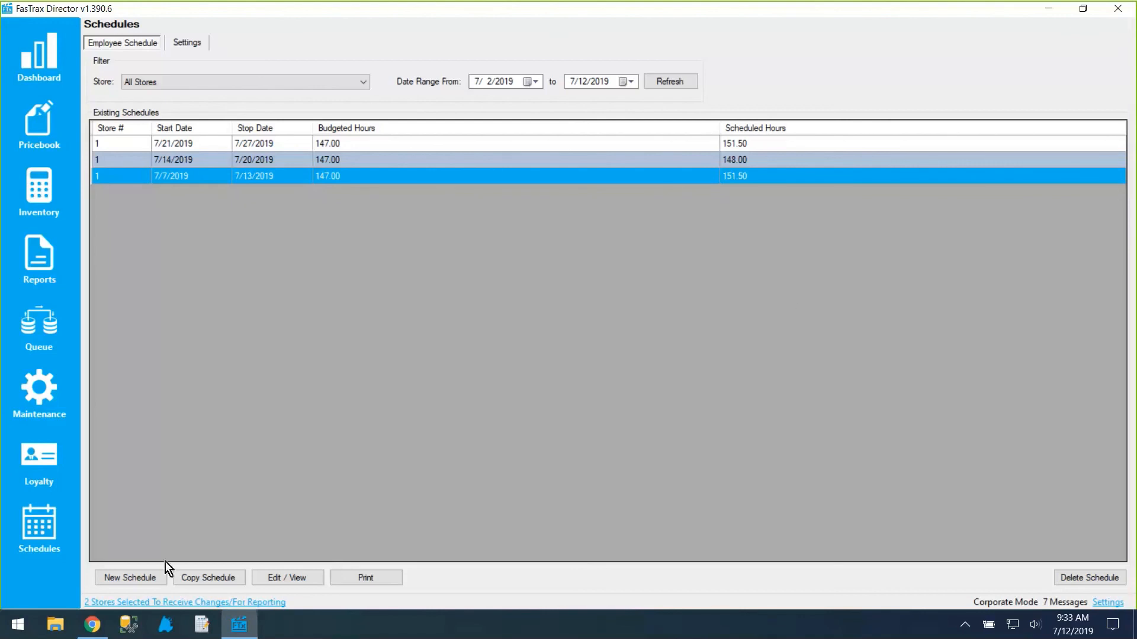
- Review the chain-wide schedule settings and the stores available for store-specific settings, leaving everything as it is
click(51, 507)
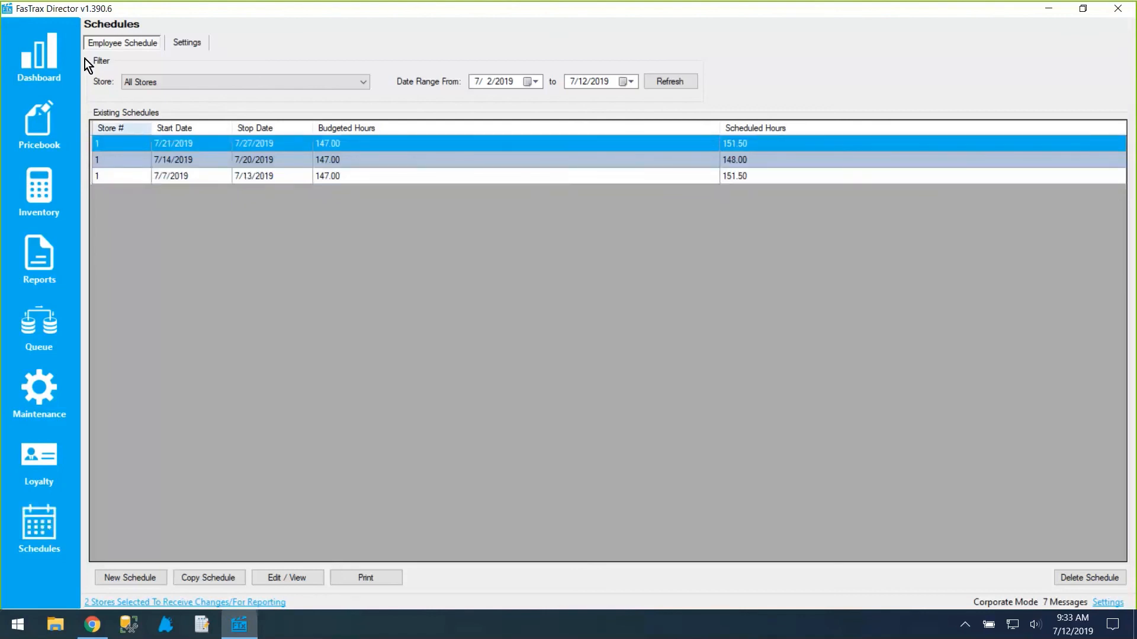
click(180, 37)
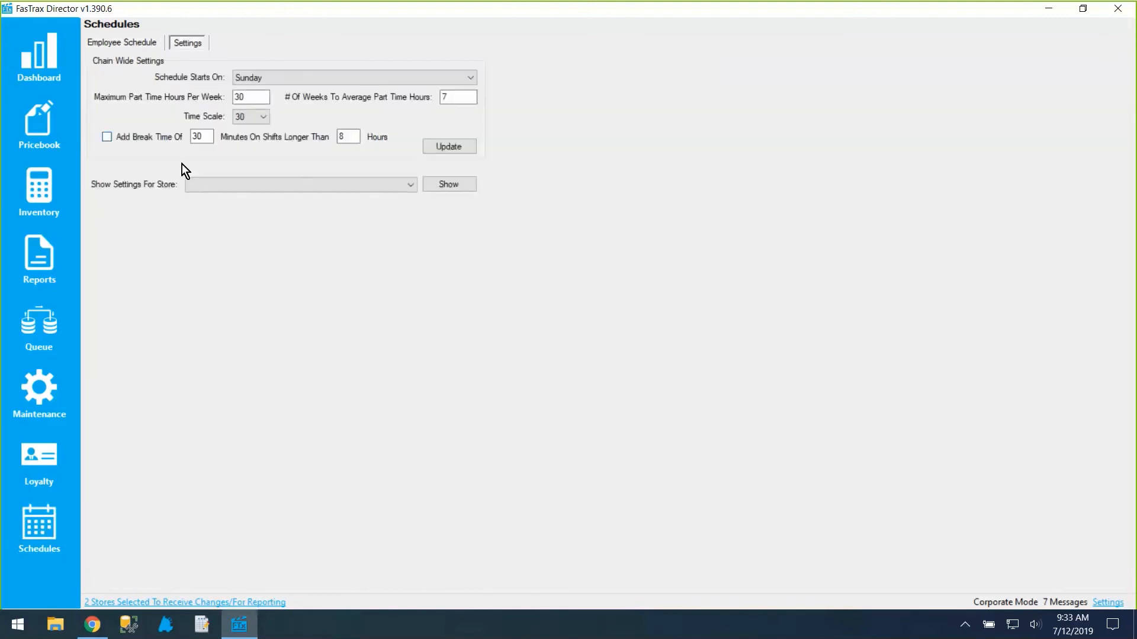
click(230, 185)
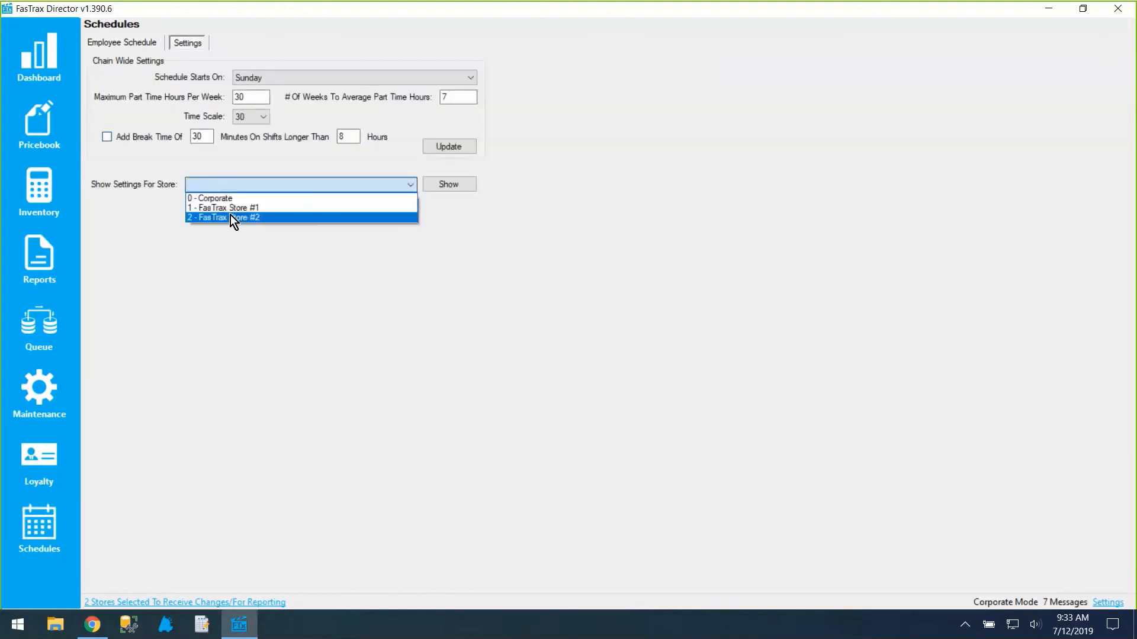
click(265, 27)
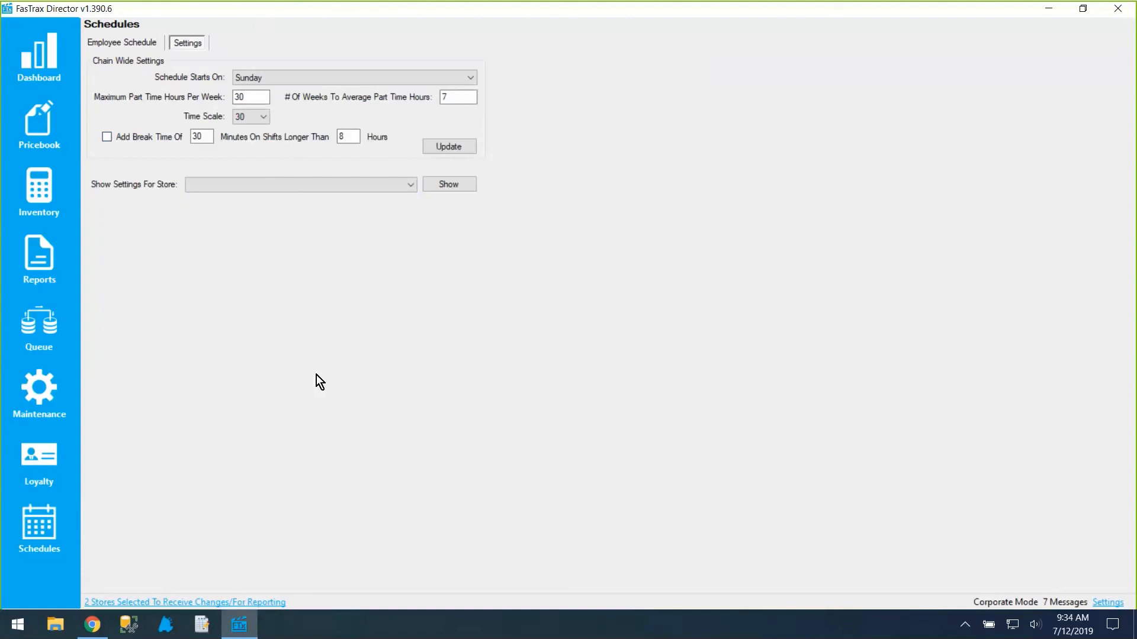
- Switch to Chrome and go from the webinars page to the goftx.com home page
click(92, 624)
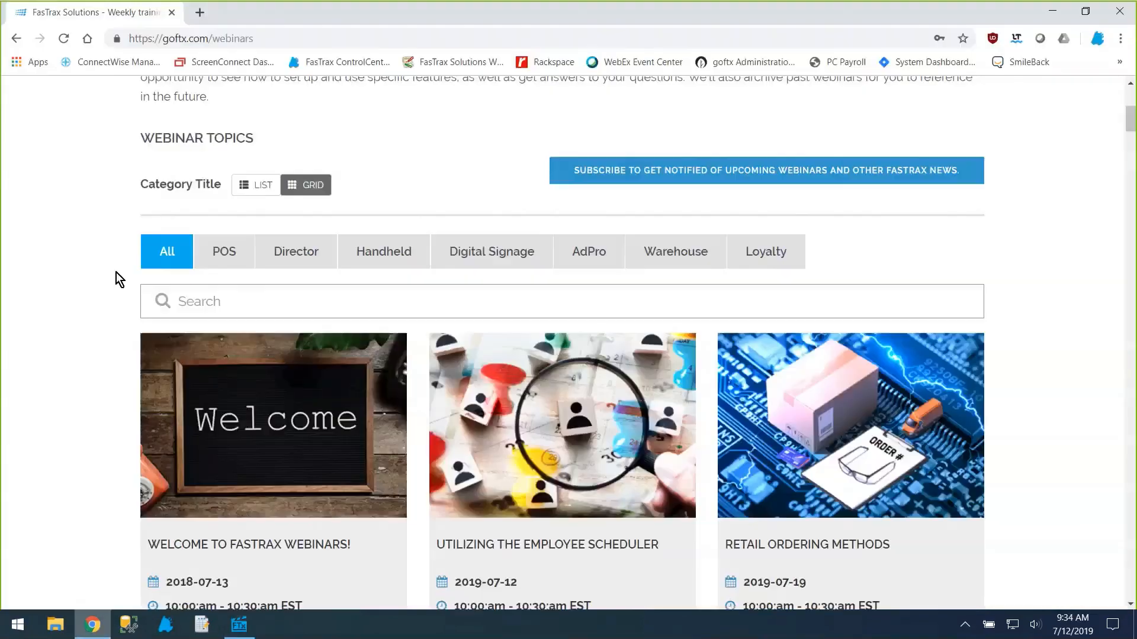
scroll(77, 209, up, 5)
double_click(276, 38)
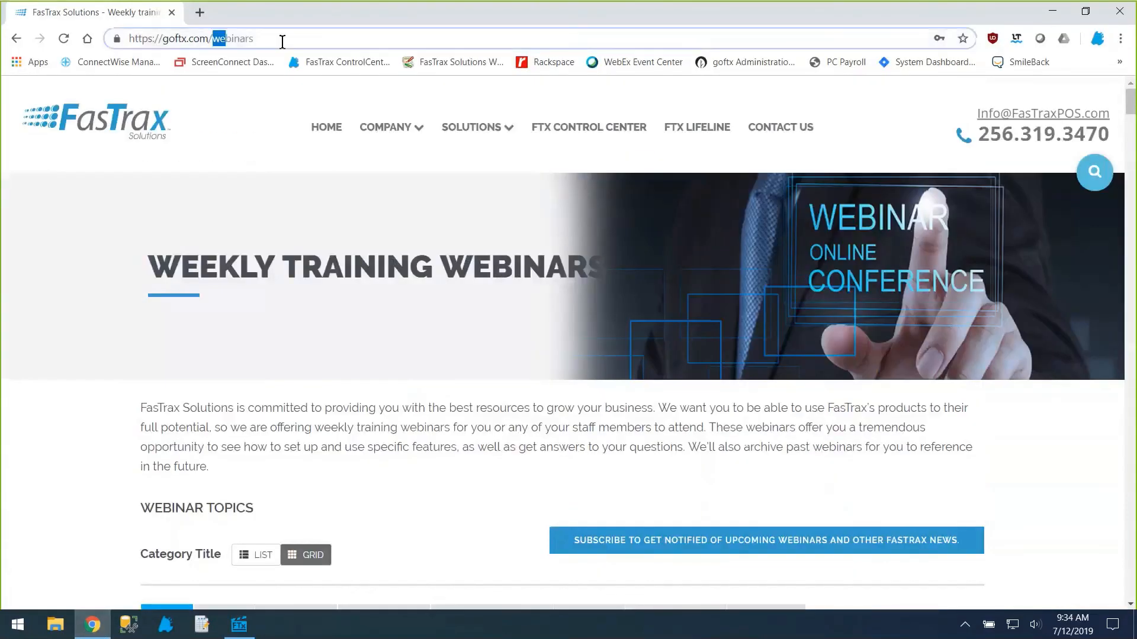
key(BackSpace)
key(Return)
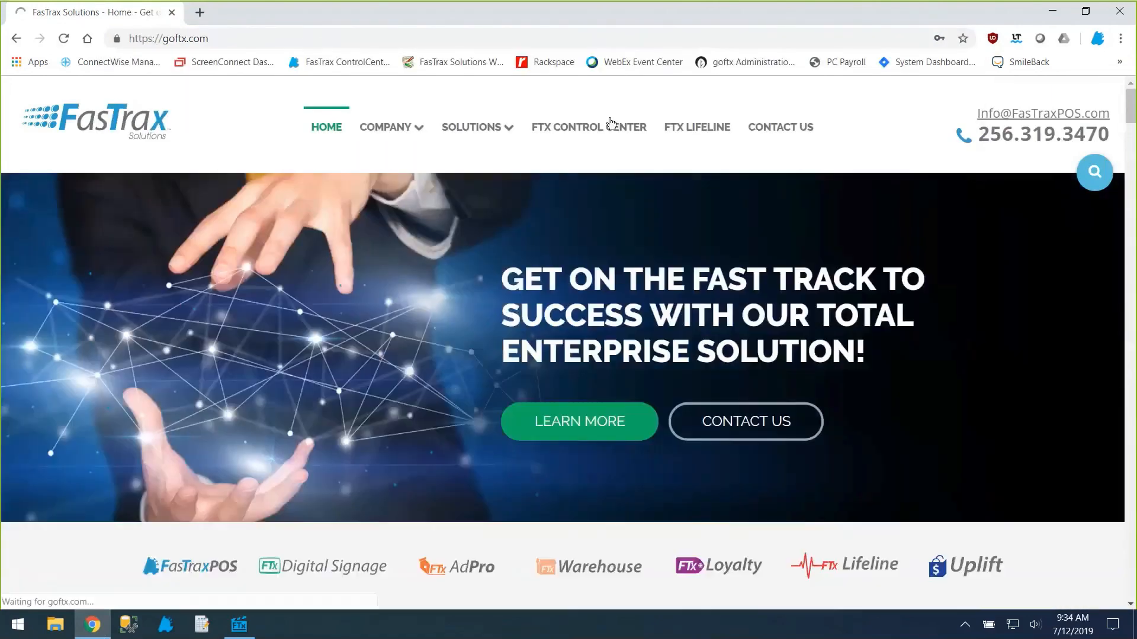
- Go to the FTX Lifeline page and open its weekly training webinars
click(699, 128)
scroll(701, 131, down, 20)
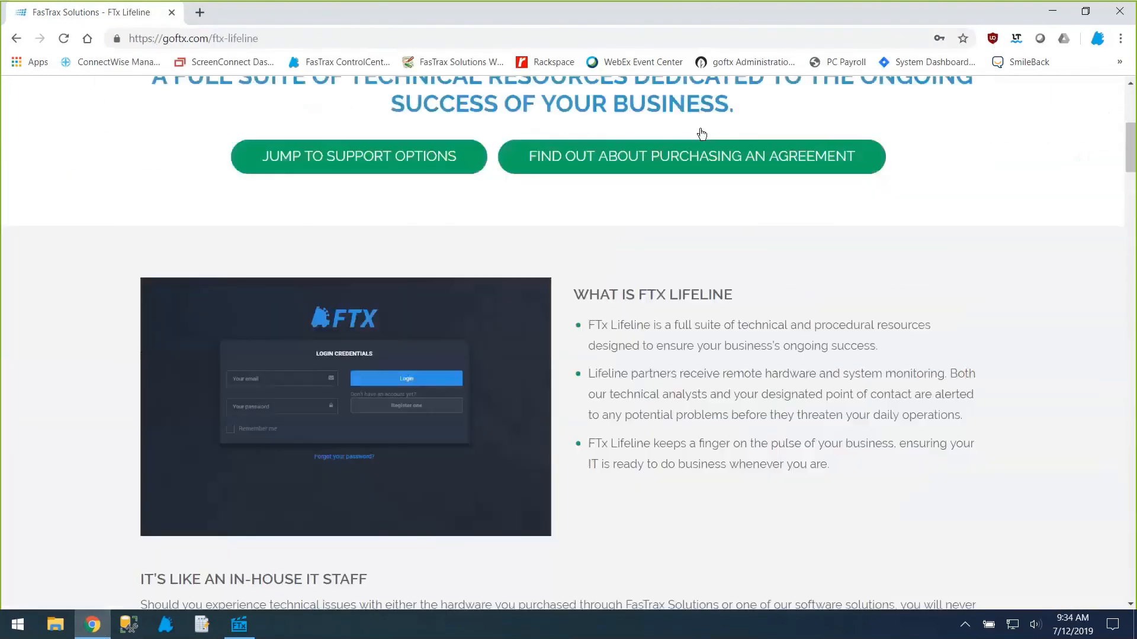
scroll(685, 270, down, 6)
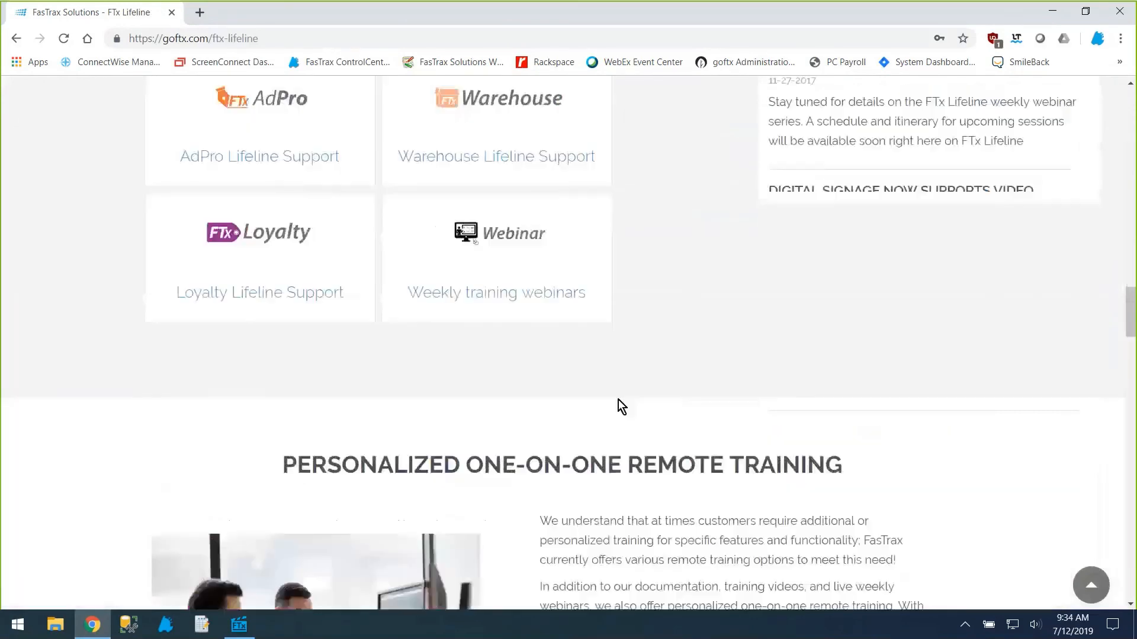
click(490, 243)
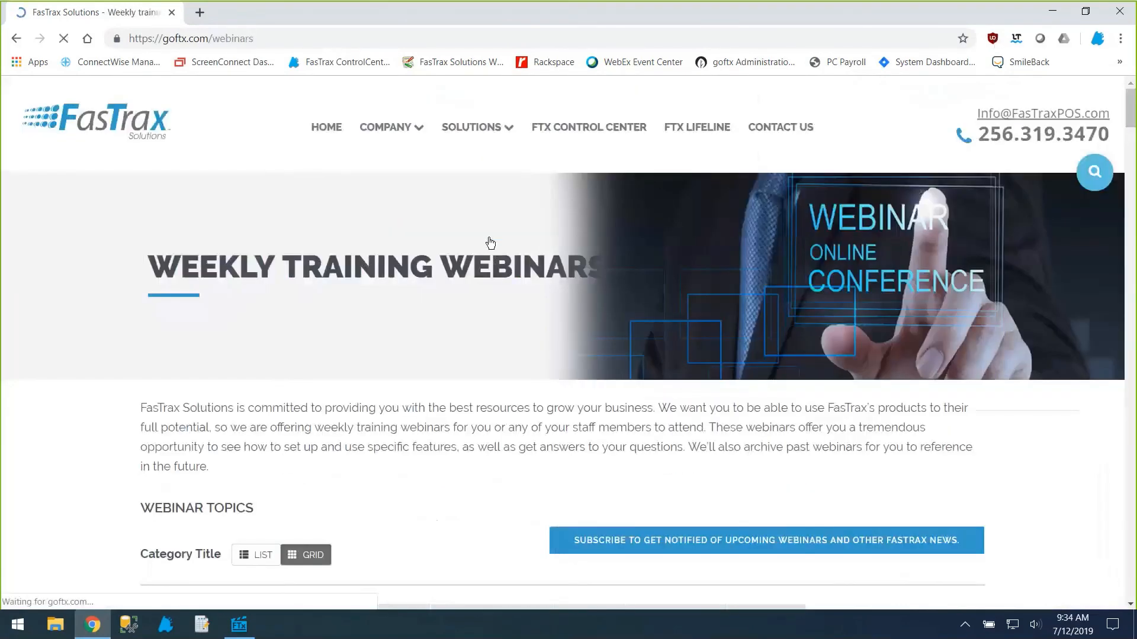
- Look through the webinar topics, checking the dates, descriptions, and recording or registration options
scroll(490, 243, down, 1)
scroll(490, 243, down, 7)
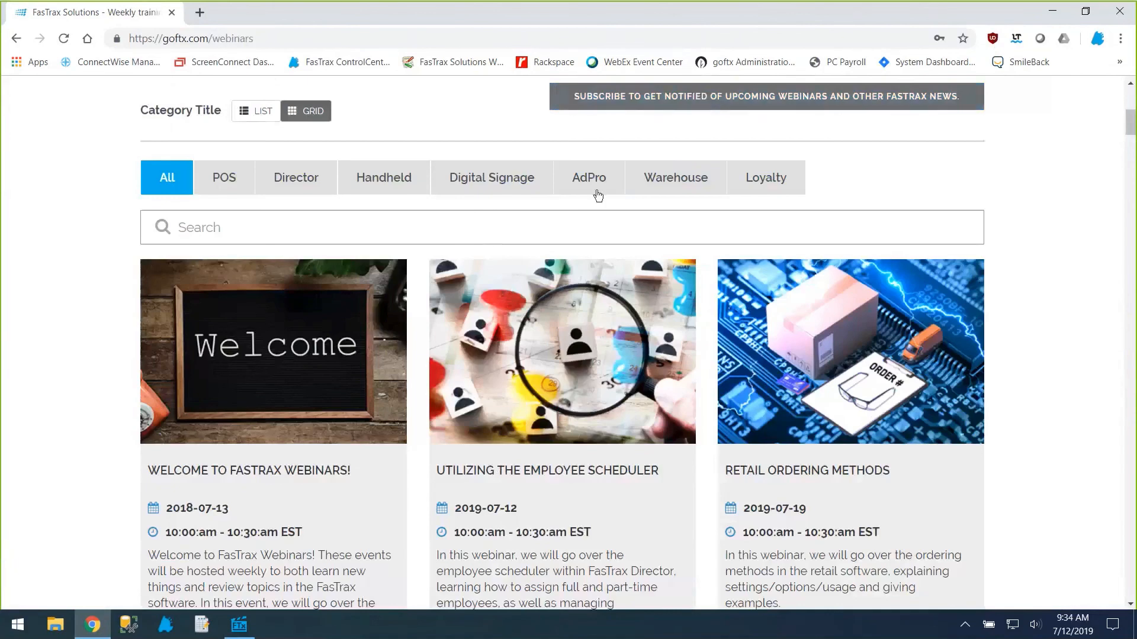
scroll(646, 179, down, 5)
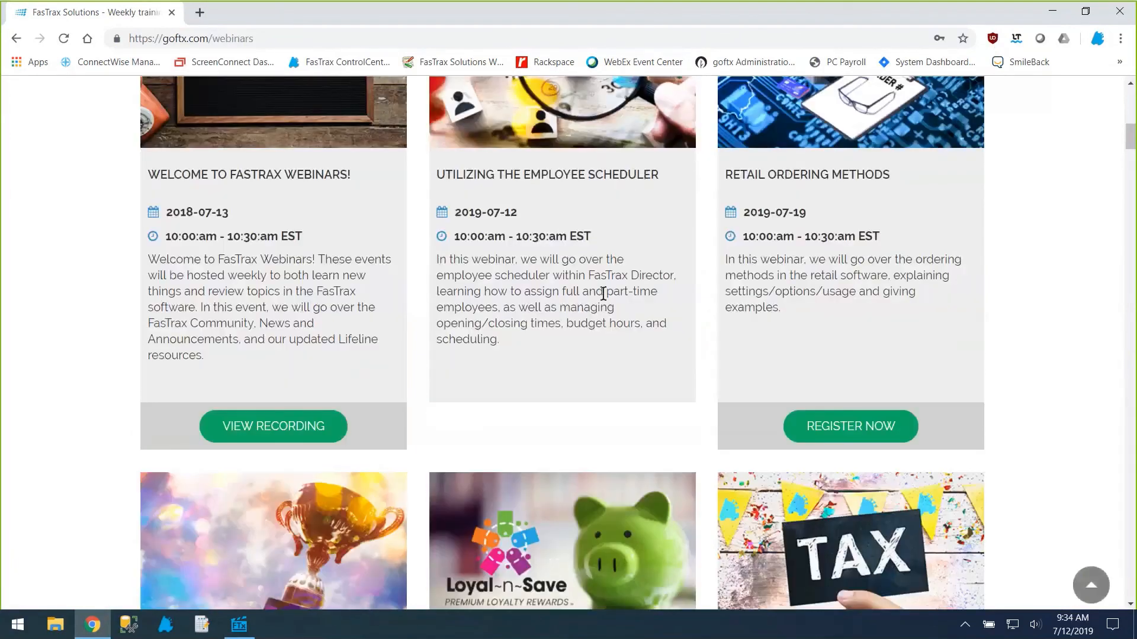
scroll(562, 294, down, 7)
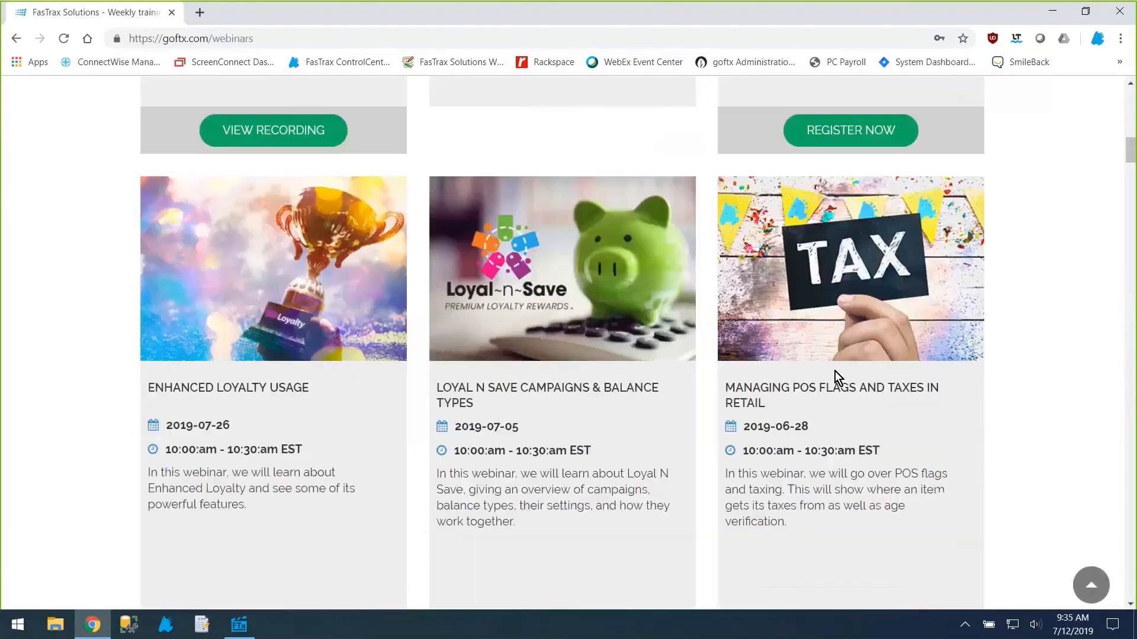